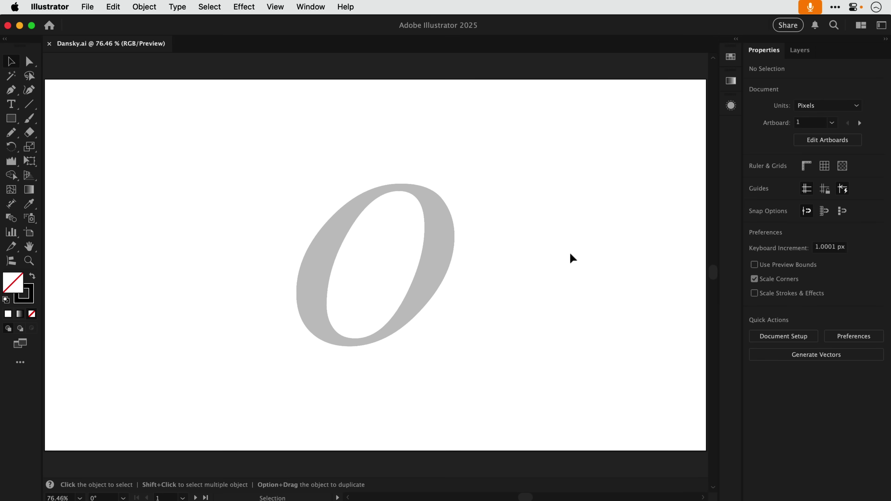
Zoom in from 76% to 150% so the grey reference O fills the view
key("super+equal")
key("super+equal")
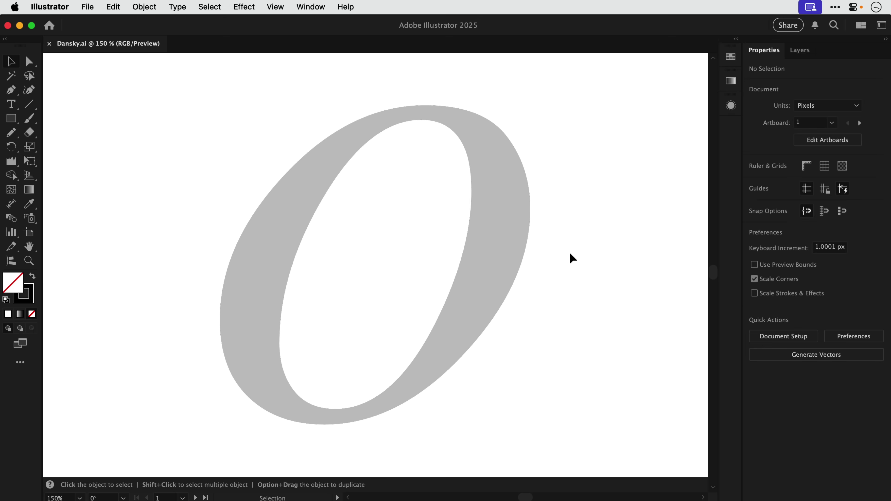
Draw short Pencil ticks at the grey O's top, right, bottom and left extremes
key("n")
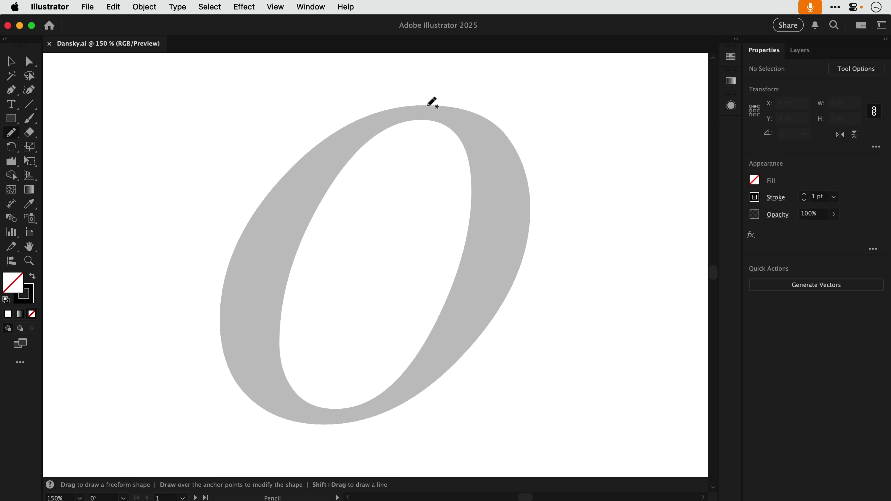
mouse_move(421, 100)
left_mouse_down()
mouse_move(431, 114)
mouse_move(416, 112)
left_mouse_up()
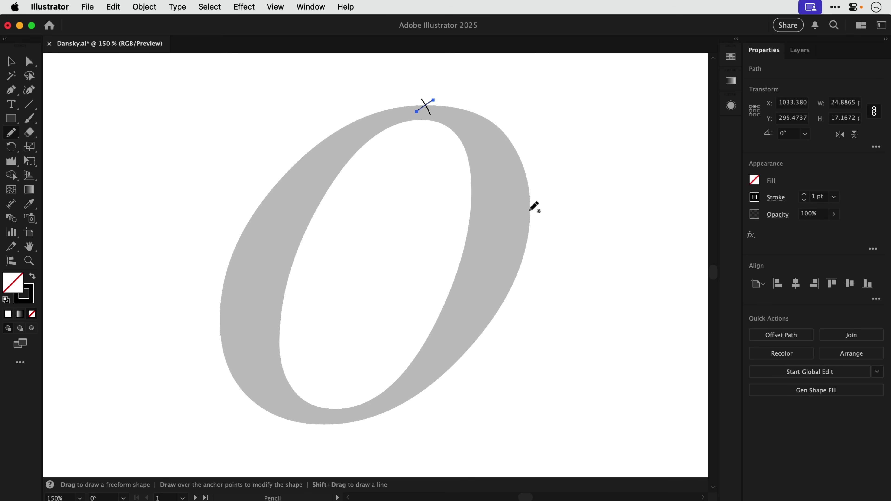
left_click_drag(523, 207, 536, 218)
left_click_drag(319, 431, 322, 418)
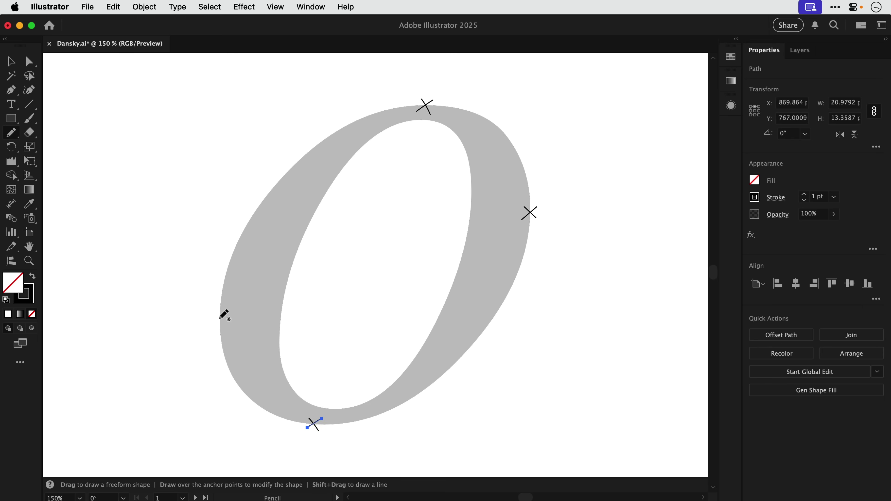
left_click_drag(225, 326, 217, 325)
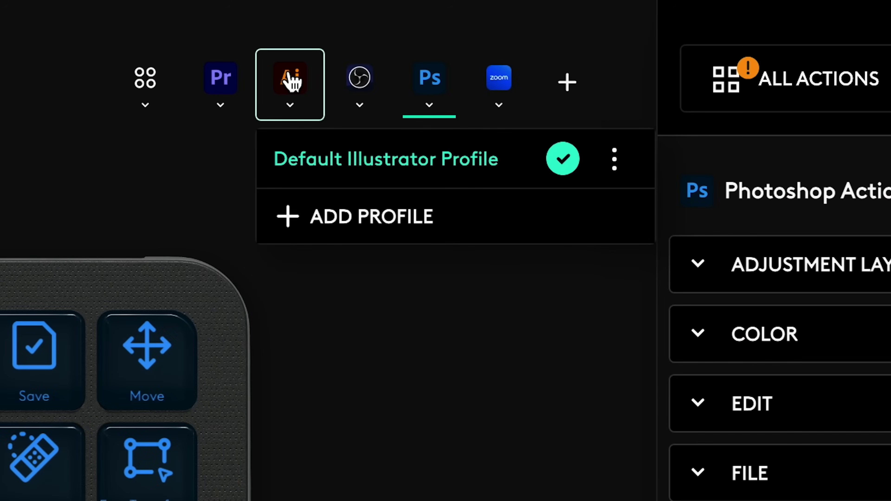
In the Ai profile, assign the Scale Tool action to a keypad key and open the MX Creative Keypad page
left_click(289, 79)
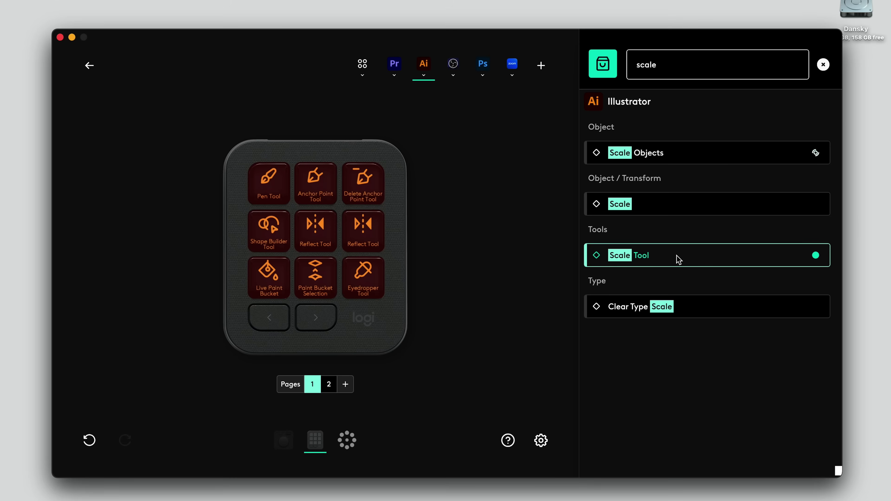
left_click_drag(677, 255, 315, 232)
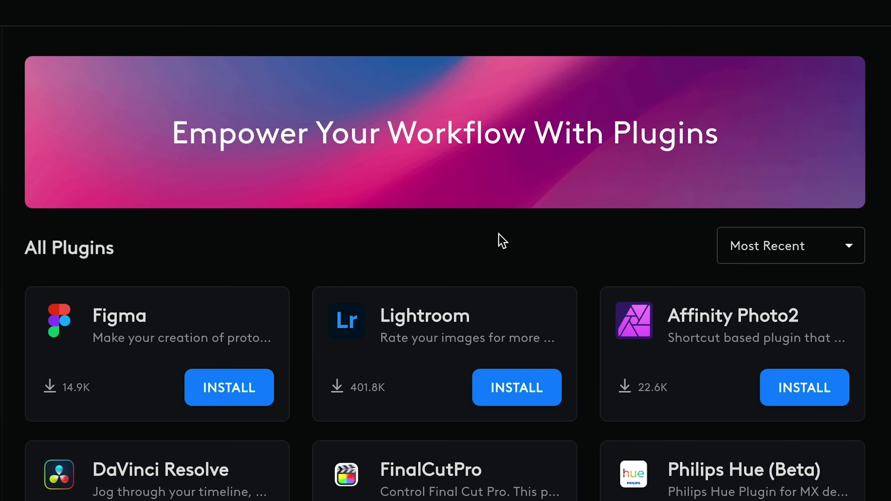
scroll(502, 241, "down", 5)
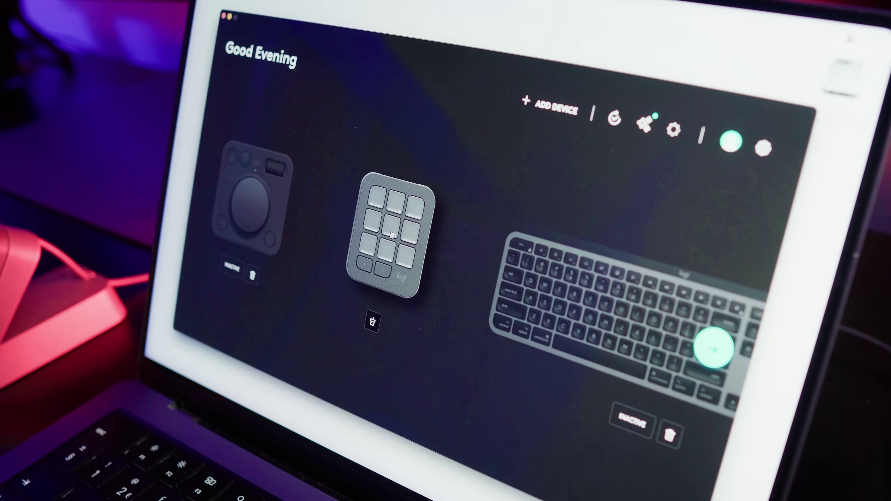
left_click(392, 235)
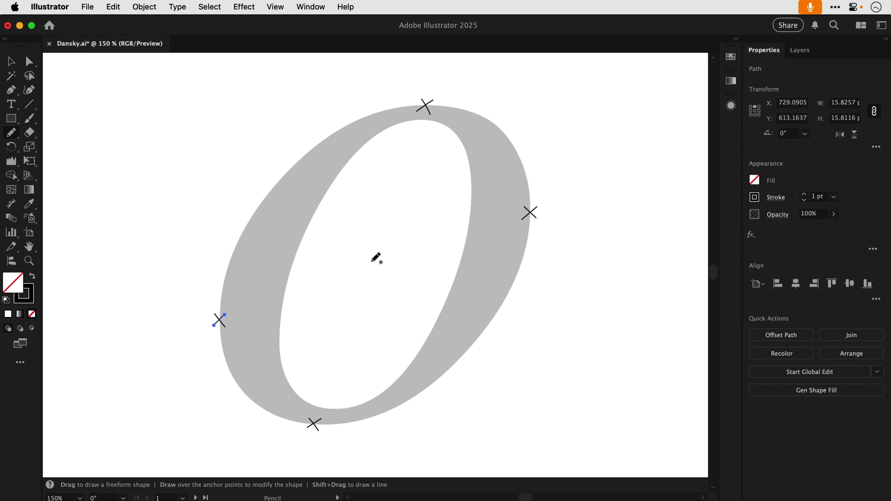
Deselect, then place a Pen anchor at the O's top with horizontal handles and a smooth anchor on its right edge
key("super+shift+a")
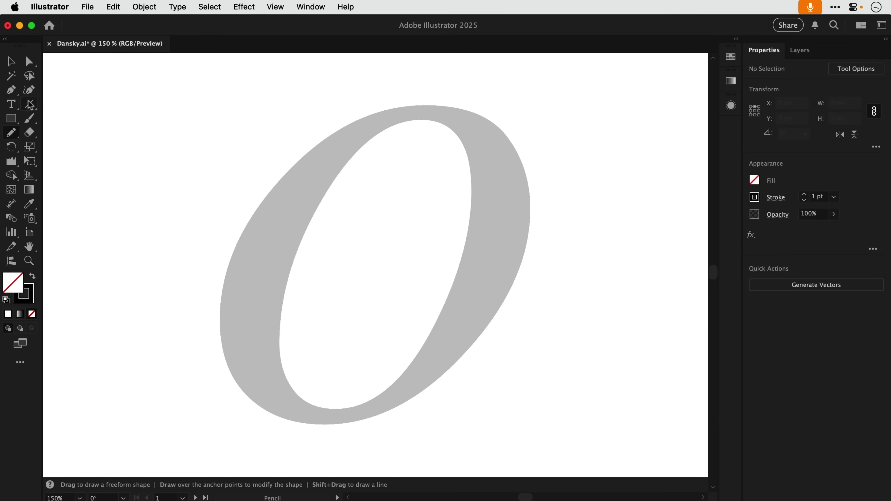
key("p")
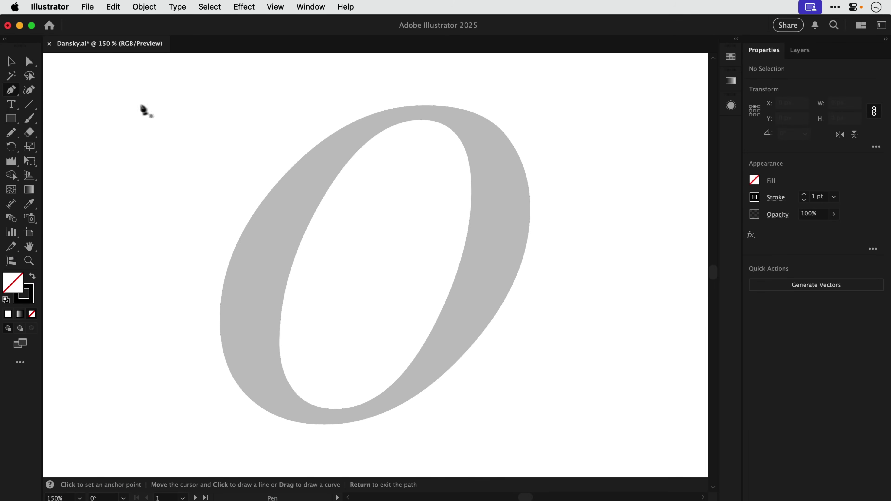
left_click_drag(423, 105, 504, 83)
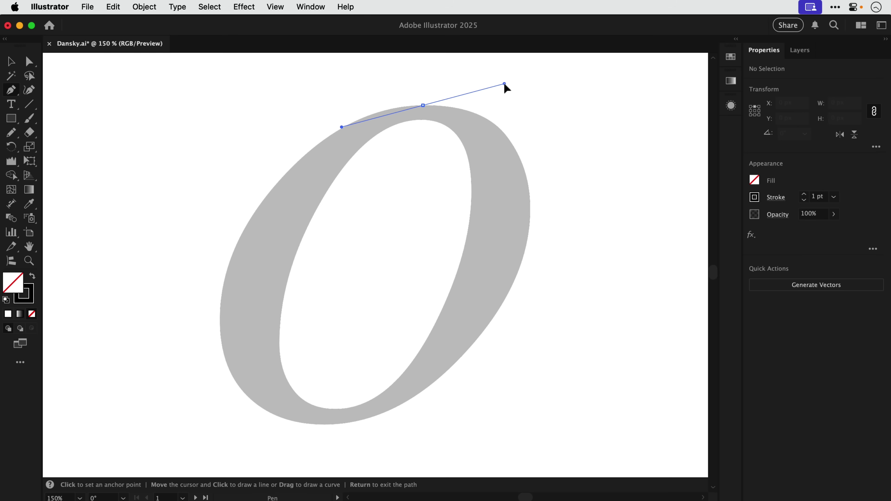
left_click_drag(505, 85, 505, 84)
key("shift")
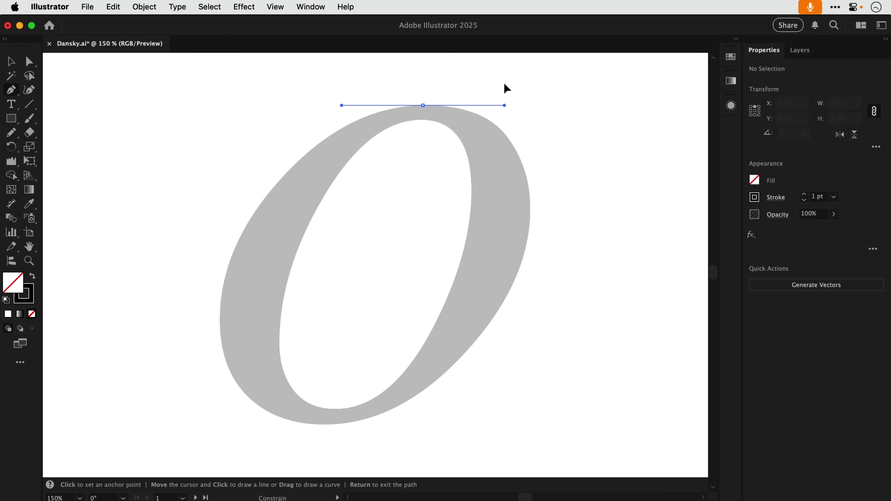
left_click_drag(504, 84, 502, 103)
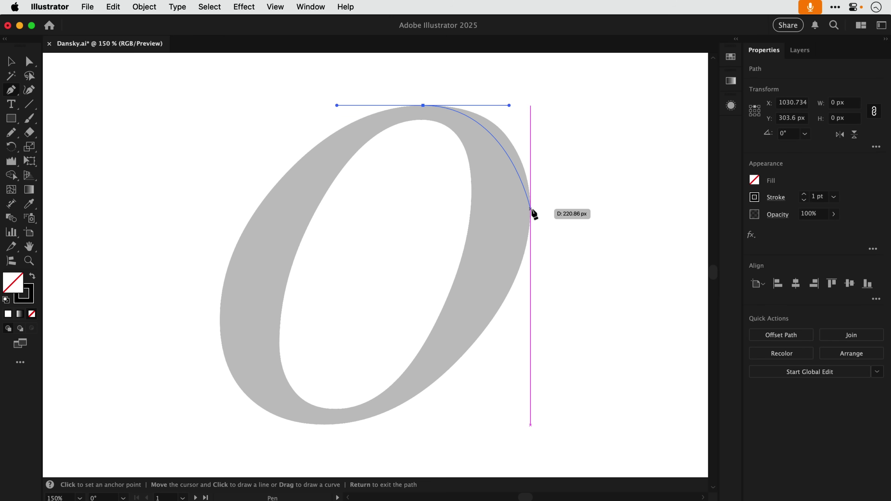
left_click_drag(530, 210, 529, 263)
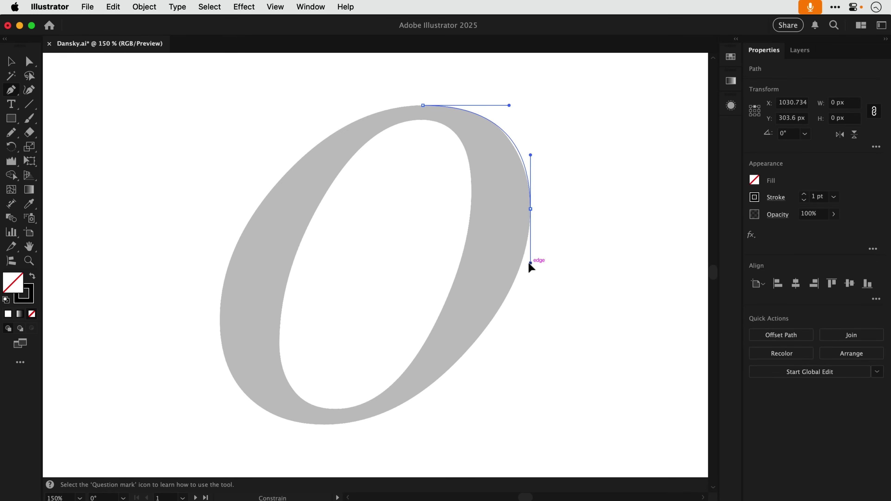
Add smooth anchors at the O's bottom and left edge, close the path on the top anchor, then deselect
left_click_drag(531, 268, 530, 263)
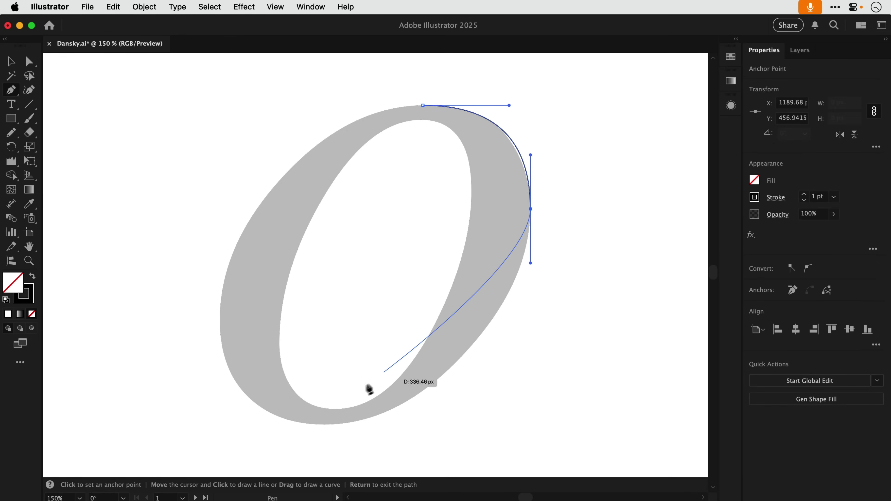
left_click_drag(321, 425, 200, 412)
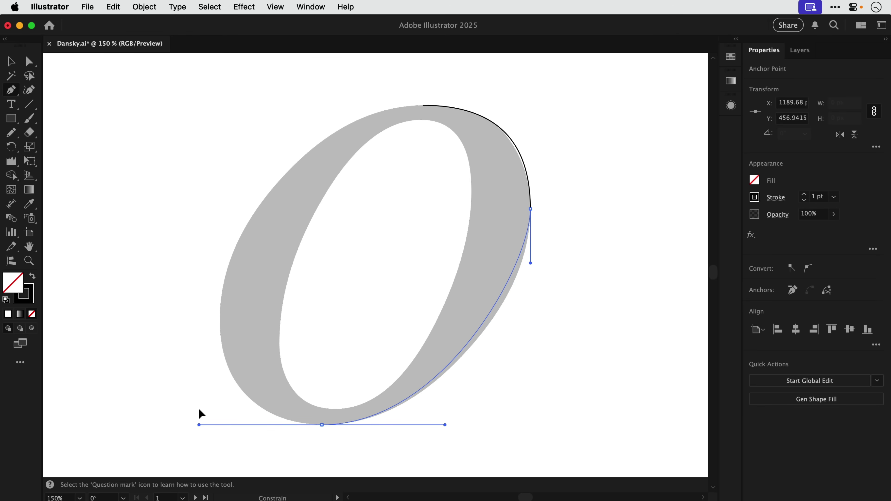
left_click_drag(200, 411, 200, 410)
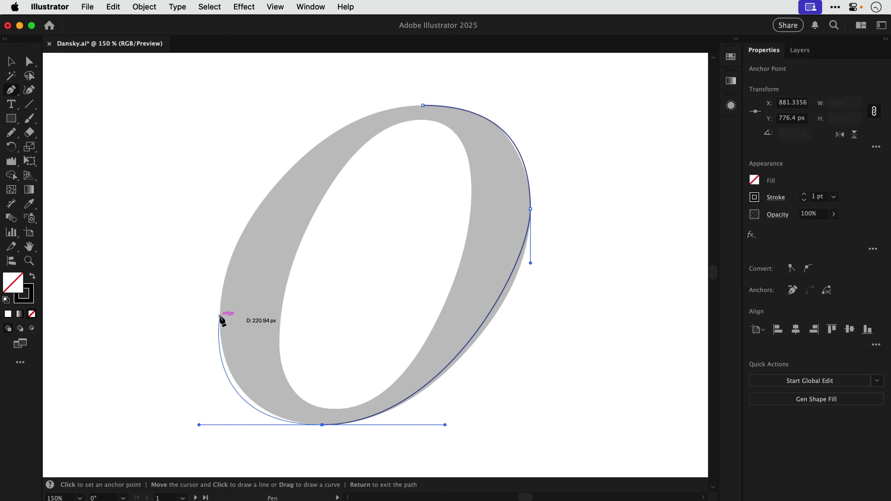
left_click_drag(220, 316, 220, 264)
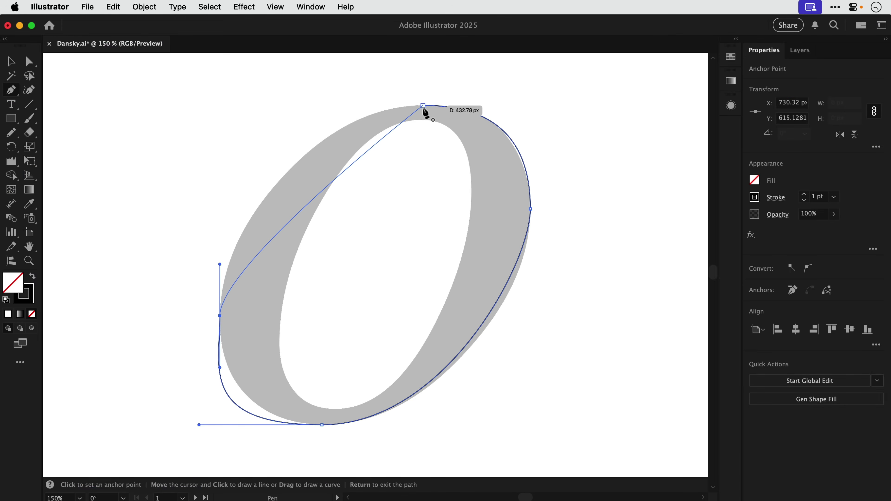
left_click_drag(424, 107, 518, 112)
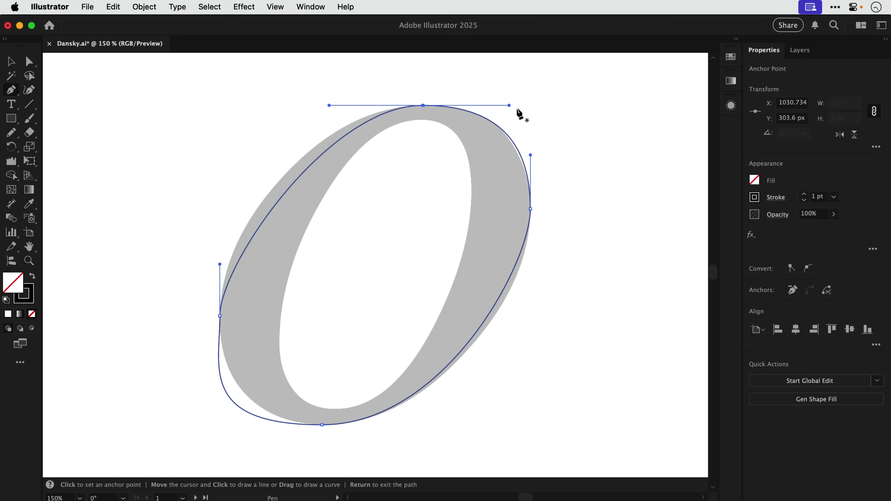
key("v")
left_click(606, 275)
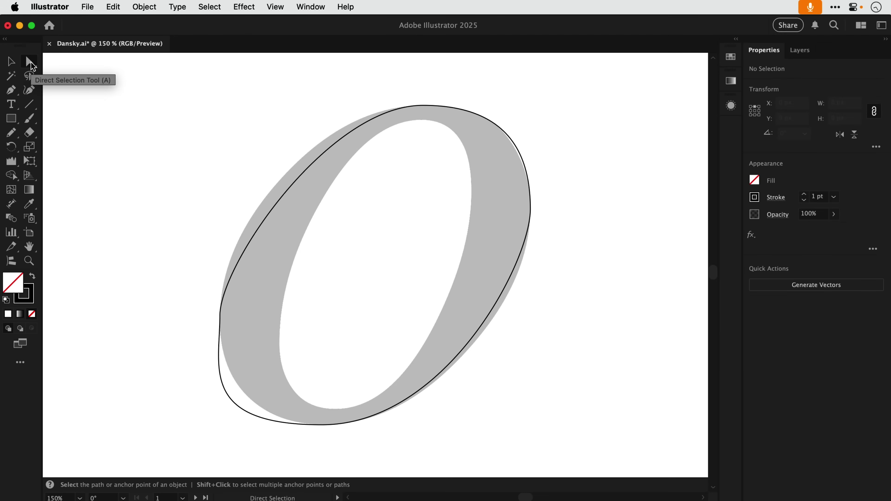
Drag the top and right anchors' handles to start pulling the top-right arc toward the grey edge
scroll(513, 117, "up", 5)
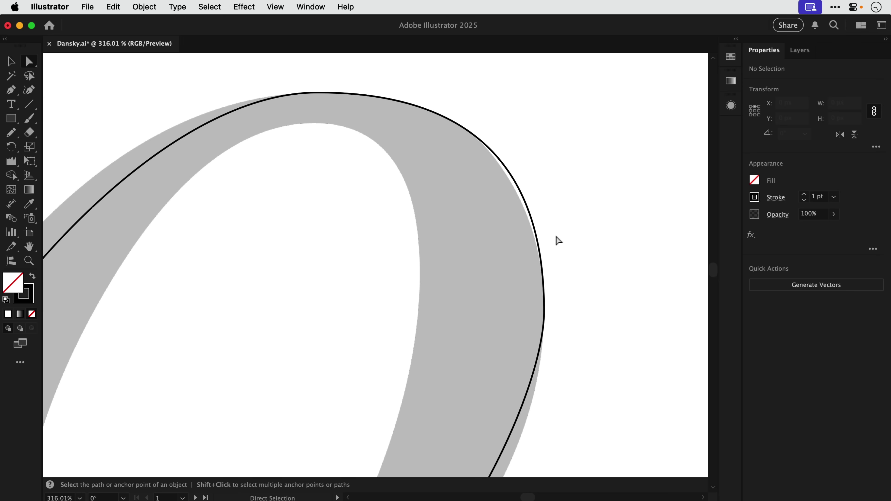
left_click(537, 239)
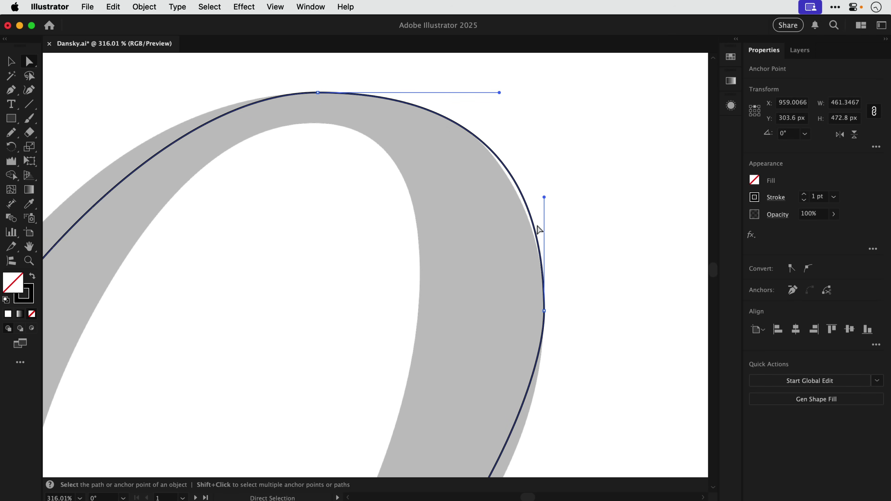
mouse_move(545, 198)
left_mouse_down()
mouse_move(503, 211)
mouse_move(589, 212)
mouse_move(554, 211)
mouse_move(553, 147)
mouse_move(551, 231)
mouse_move(550, 198)
left_mouse_up()
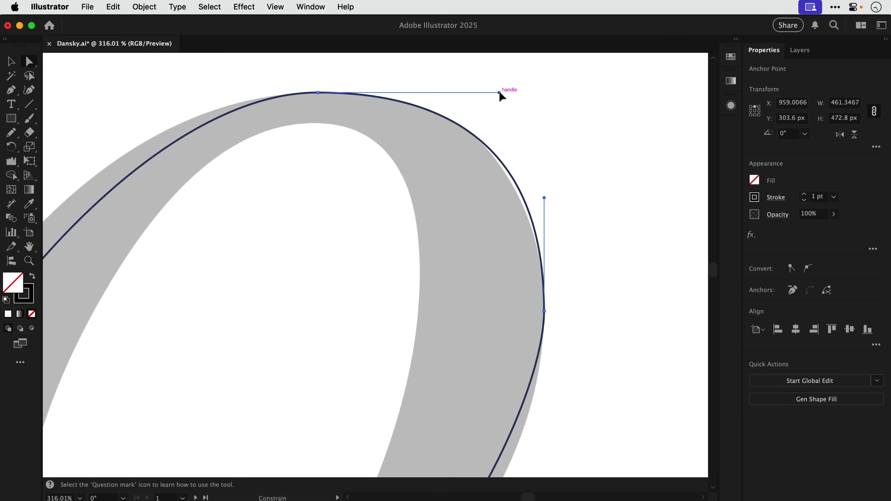
left_click_drag(500, 93, 518, 93)
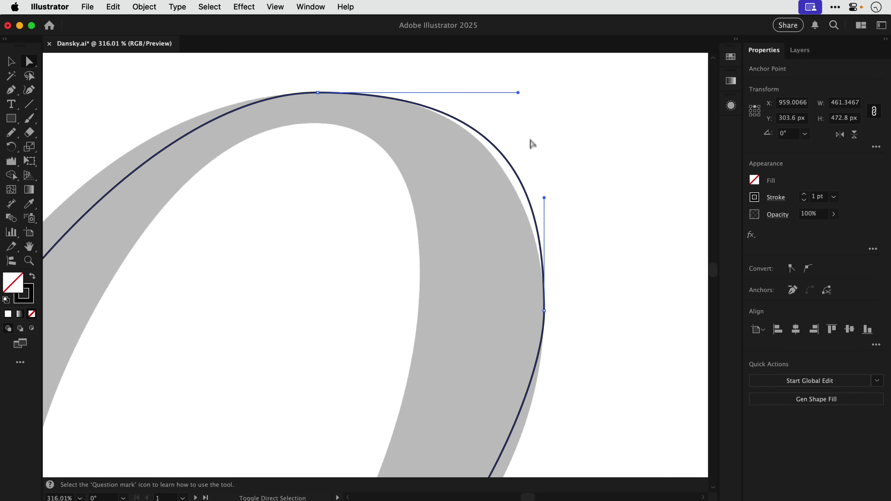
left_click_drag(544, 199, 540, 238)
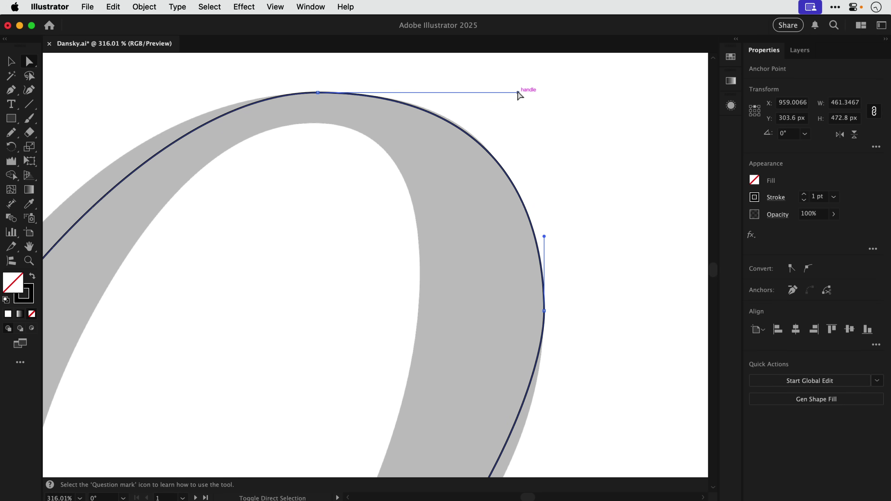
left_click_drag(518, 93, 611, 96)
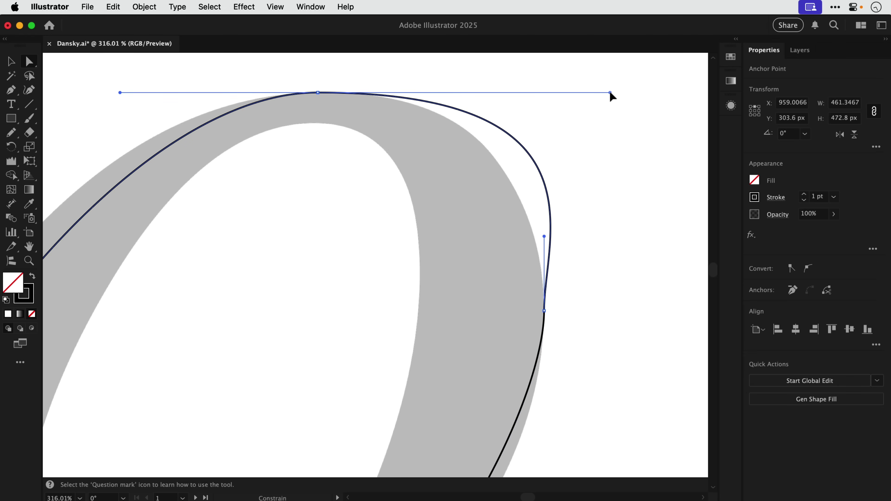
left_click_drag(611, 93, 542, 94)
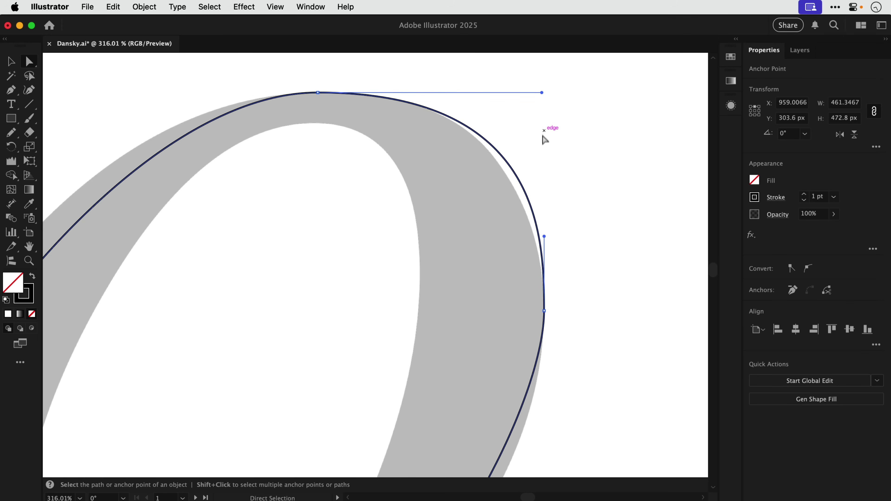
Fine-tune the right anchor's upper handle and top anchor's right handle until the arc hugs the O
left_click_drag(546, 239, 547, 139)
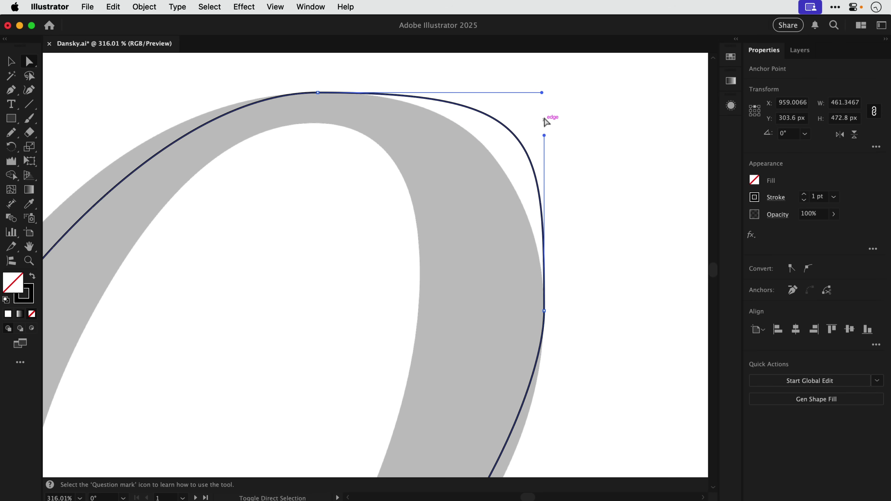
left_click_drag(542, 92, 424, 92)
left_click(544, 138)
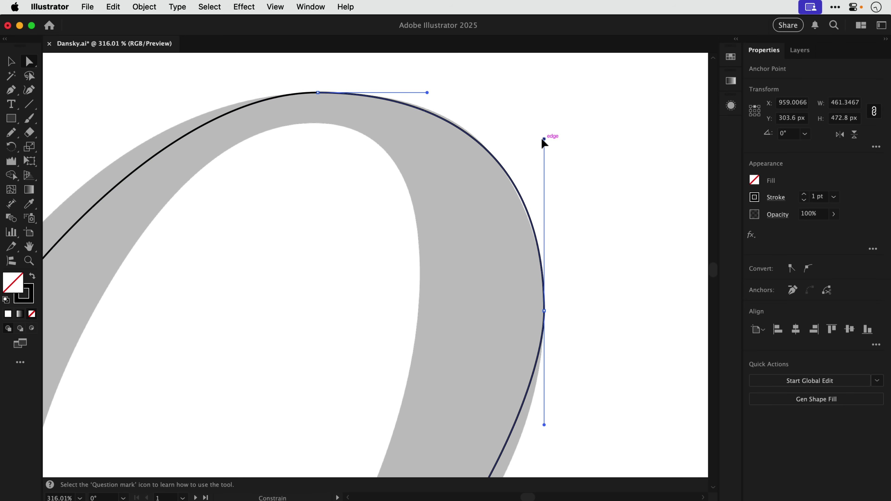
left_click_drag(542, 140, 542, 140)
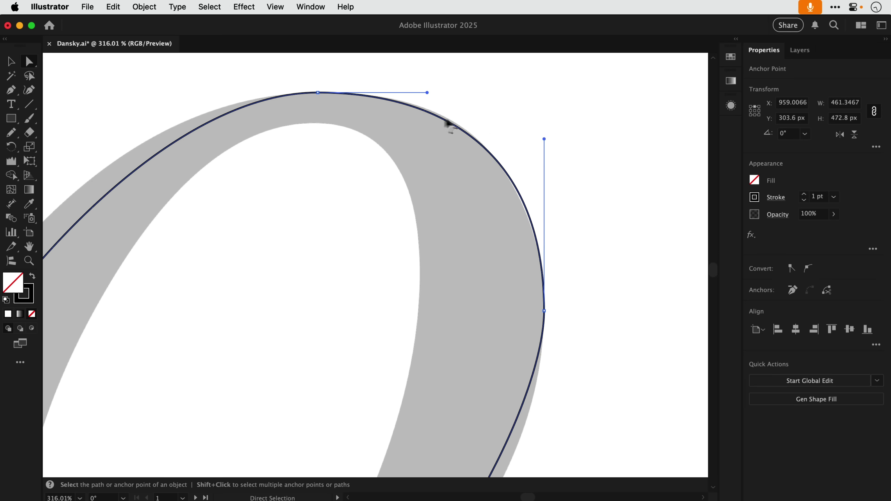
left_click_drag(318, 93, 324, 94)
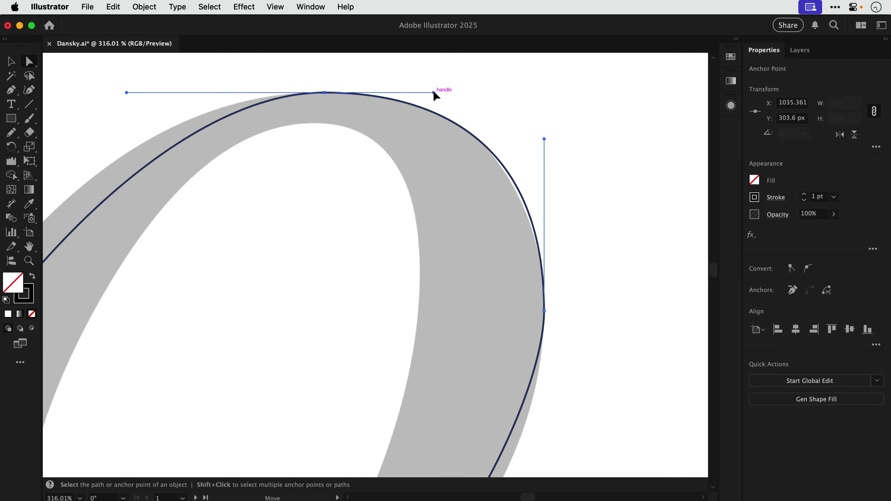
left_click_drag(434, 92, 496, 93)
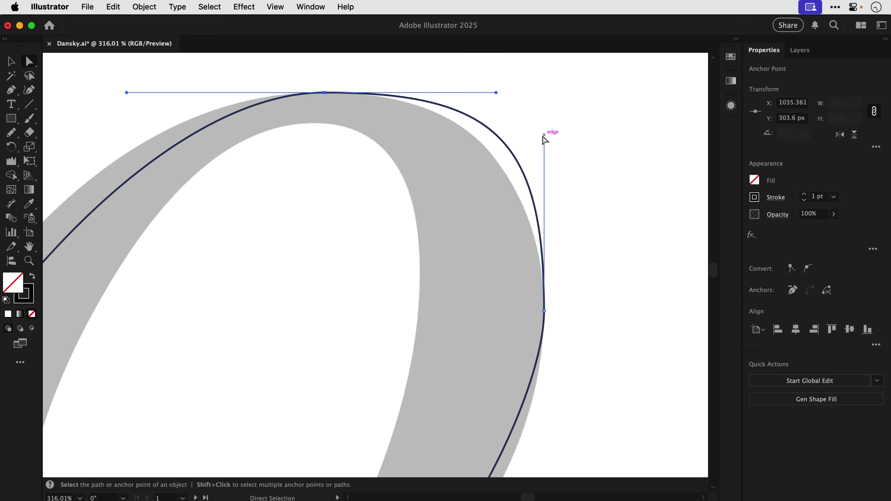
left_click_drag(544, 138, 543, 223)
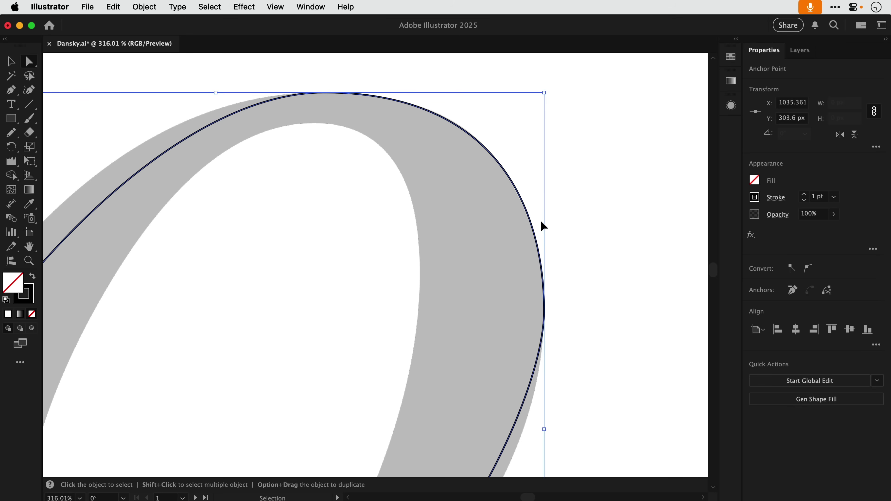
Adjust the bottom and right anchors' handles so the lower-right arc follows the grey edge
scroll(543, 225, "down", 5)
left_click(471, 271)
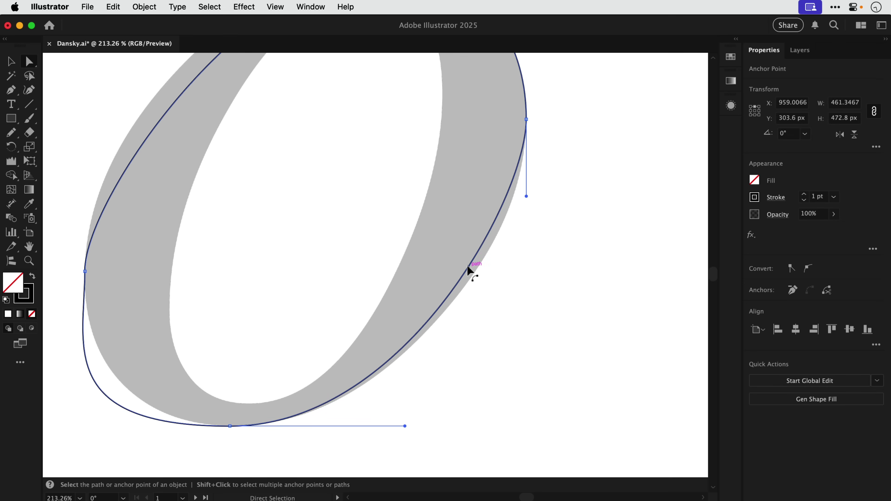
left_click_drag(405, 426, 427, 426)
left_click_drag(526, 196, 527, 263)
left_click_drag(426, 426, 373, 426)
Adjust the bottom and left anchors' handles so the lower-left arc follows the grey edge
scroll(385, 358, "left", 5)
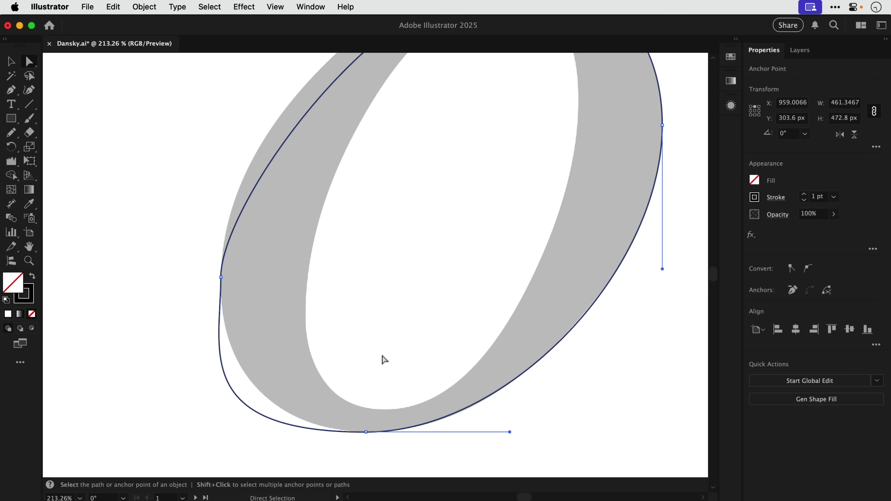
left_click(366, 431)
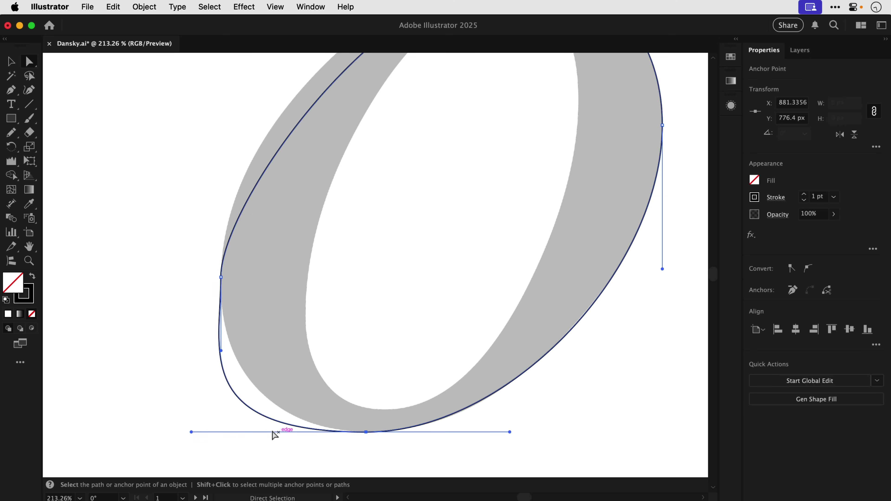
left_click_drag(192, 432, 240, 432)
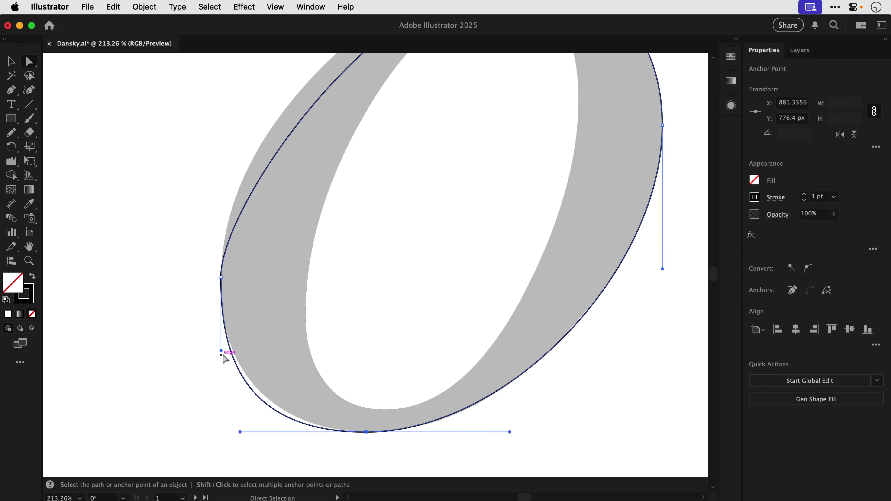
left_click_drag(221, 351, 221, 387)
left_click_drag(240, 432, 286, 432)
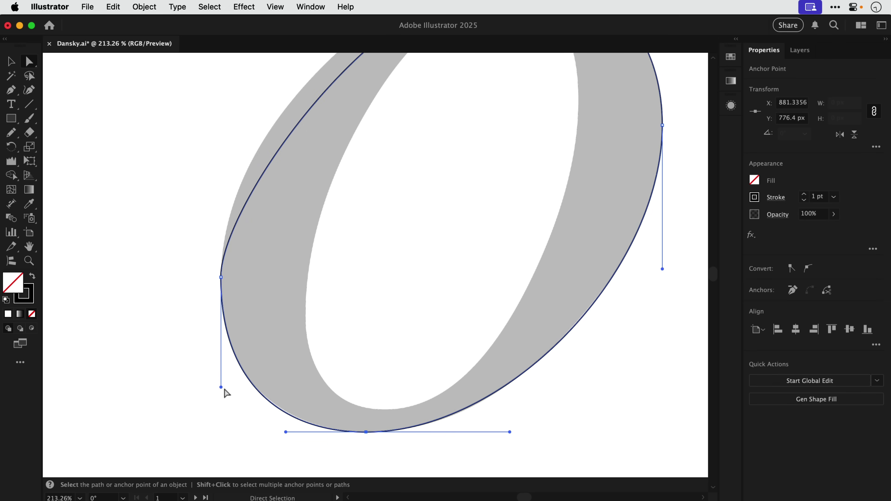
left_click_drag(220, 387, 221, 397)
left_click_drag(286, 432, 295, 434)
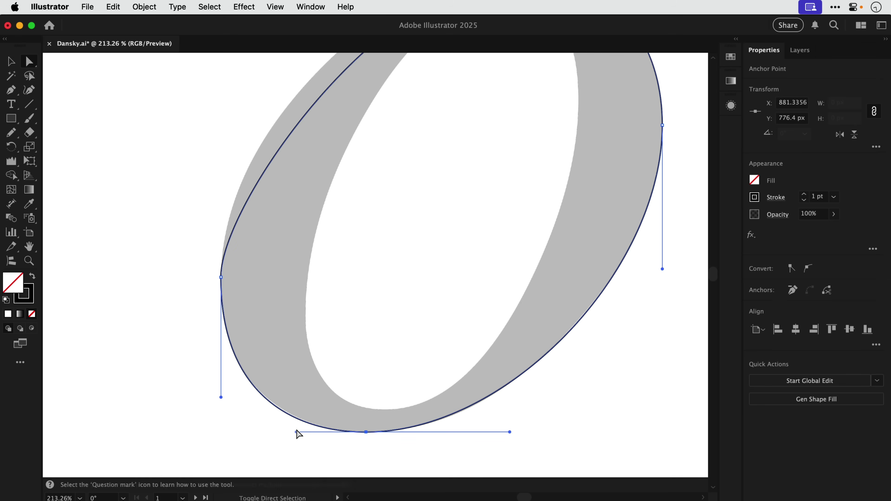
Adjust the left anchor's upper handle and top anchor's left handle so the upper-left arc hugs the O
scroll(288, 235, "up", 5)
left_click(289, 235)
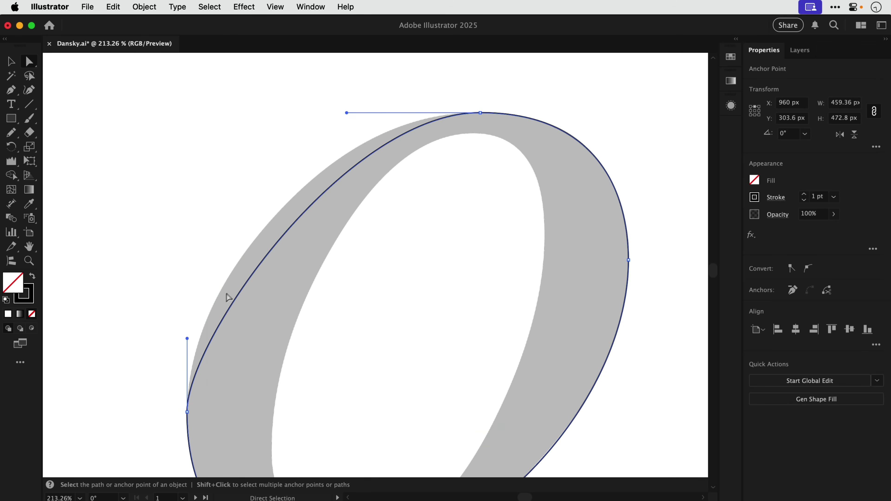
left_click_drag(187, 339, 187, 257)
left_click_drag(346, 113, 315, 113)
left_click_drag(187, 257, 188, 300)
Deselect the outer path and fit the whole artboard in the window
left_click(208, 259)
key("v")
key("super+0")
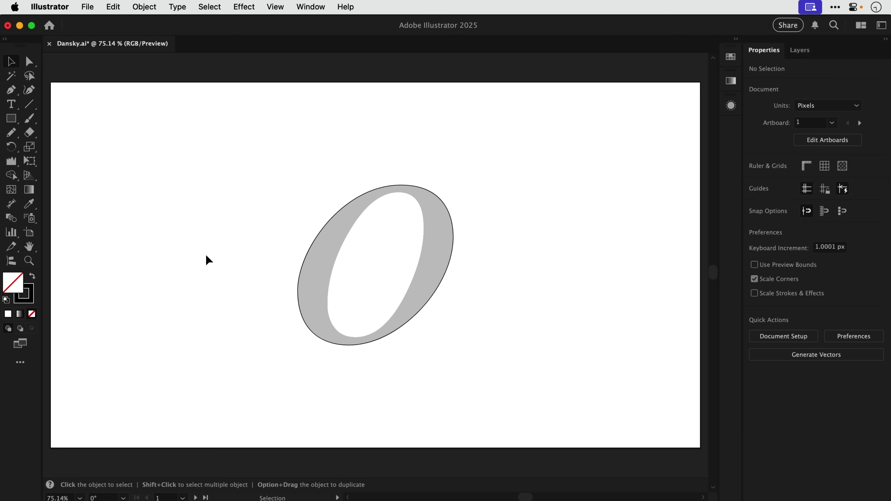
Switch to Outline view and check the outer path's left, bottom and top anchor positions
key("super+y")
key("a")
key("super+a")
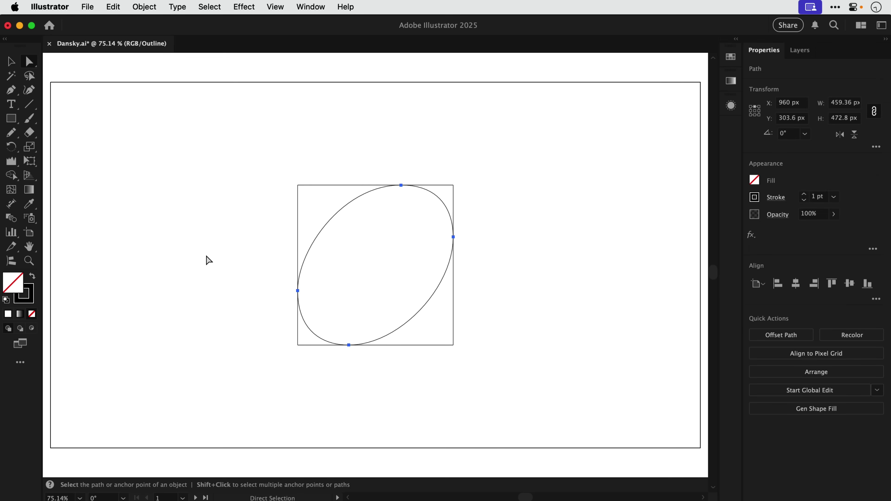
left_click(208, 259)
left_click(297, 291)
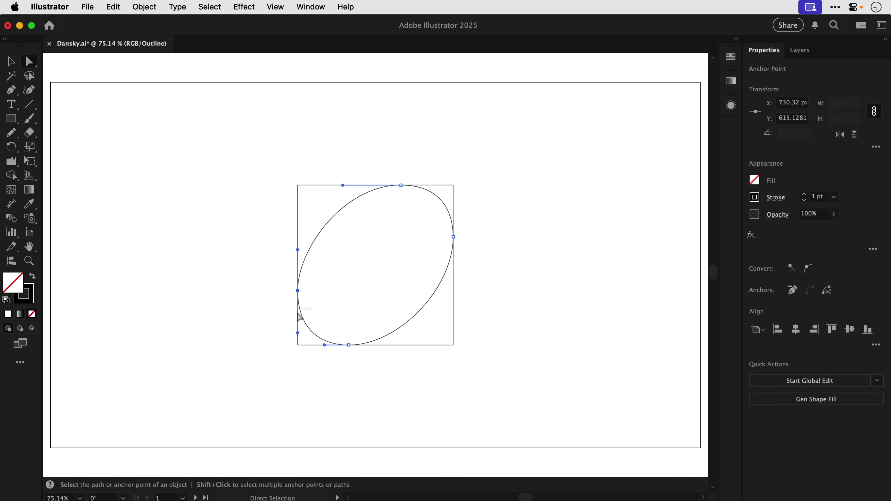
left_click(348, 346)
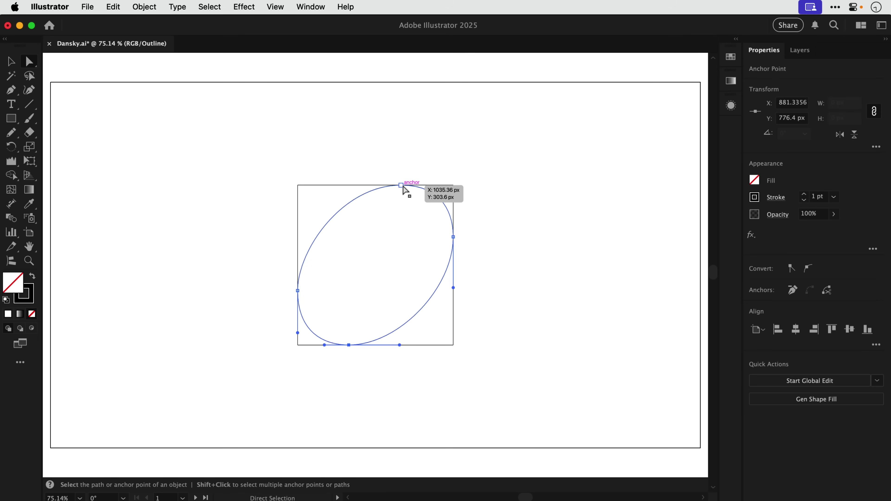
left_click(403, 186)
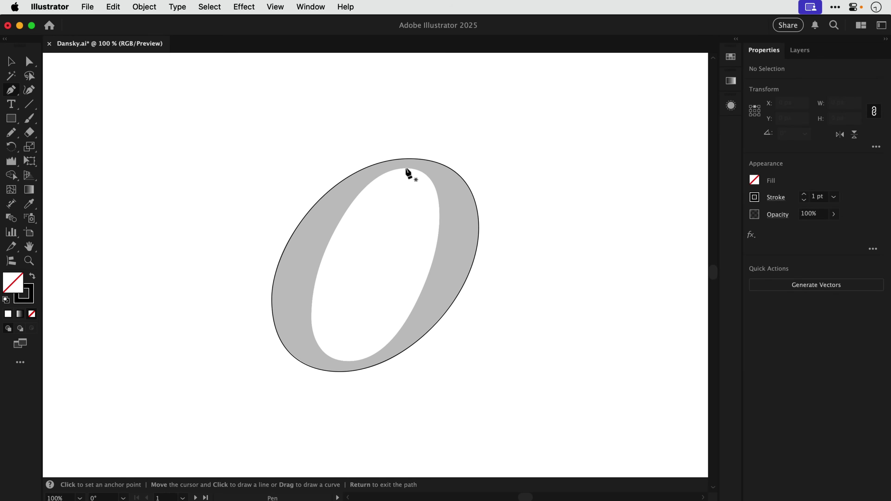
Trace the counter with Pen anchors at its top and bottom, close the path, and deselect
left_click_drag(450, 168, 440, 167)
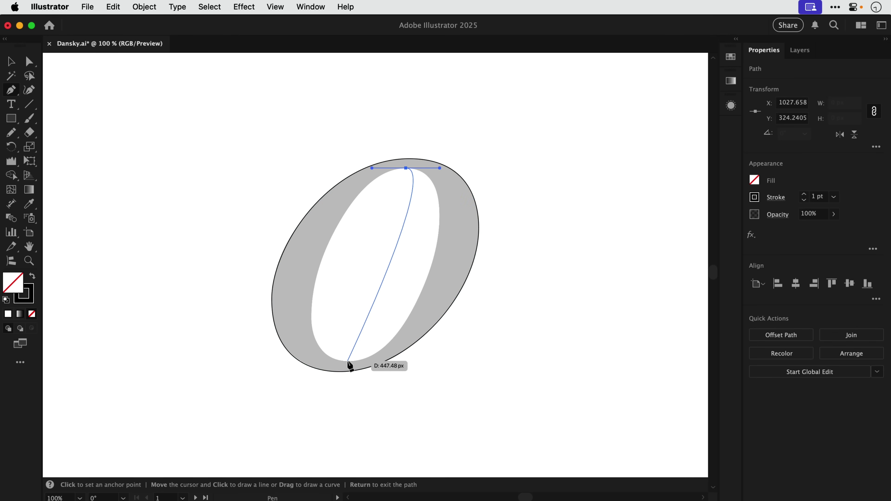
left_click_drag(348, 361, 291, 352)
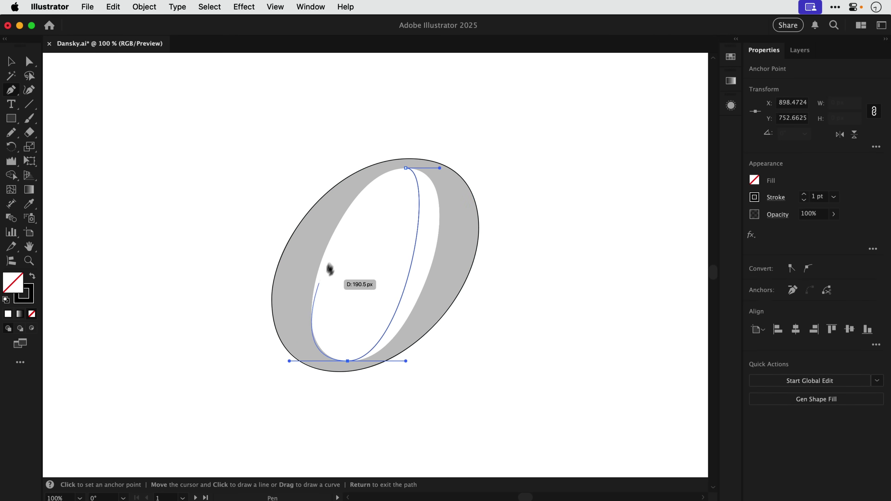
left_click_drag(406, 168, 439, 168)
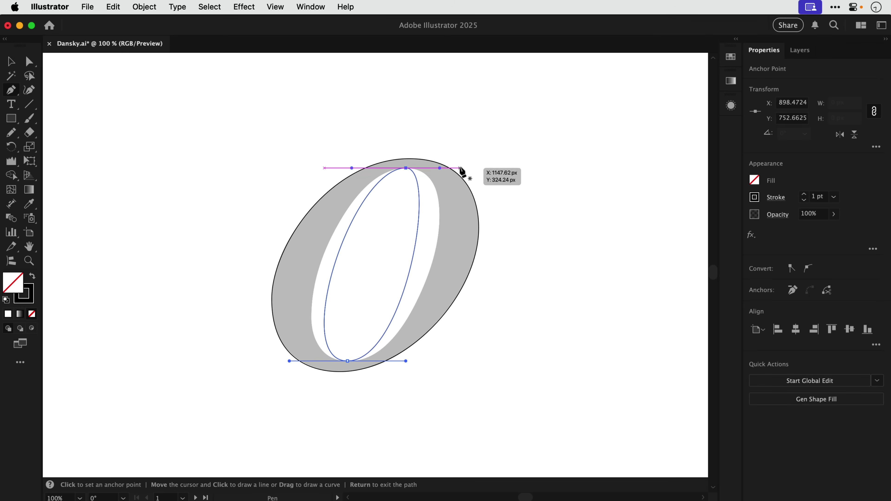
key("v")
left_click(494, 267)
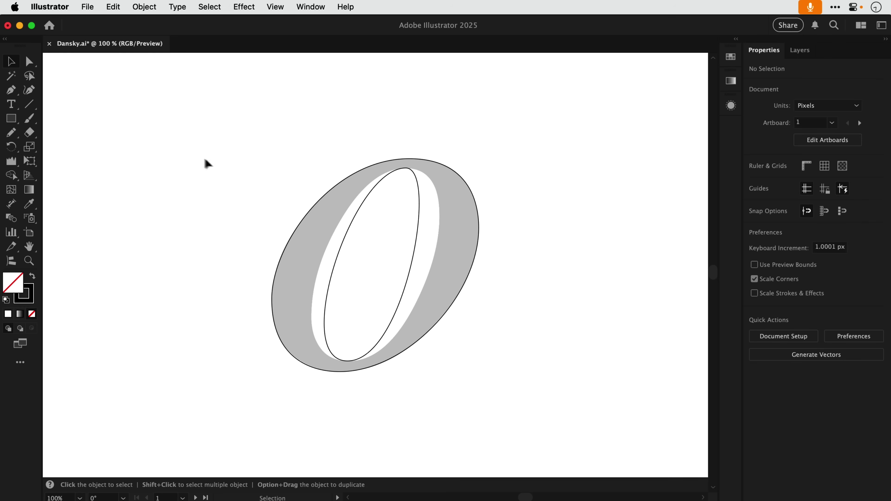
With the Curvature tool, bulge the inner oval's left side out toward the counter edge
left_click(20, 93)
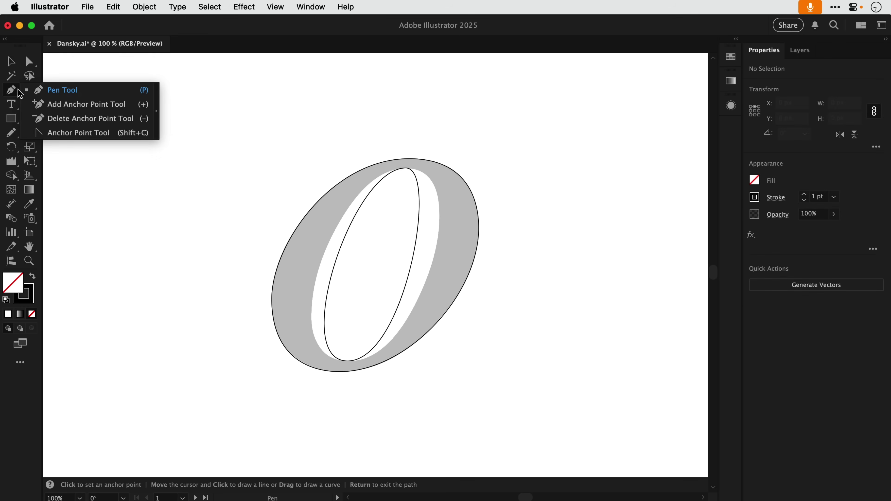
left_click(83, 133)
key("super+equal")
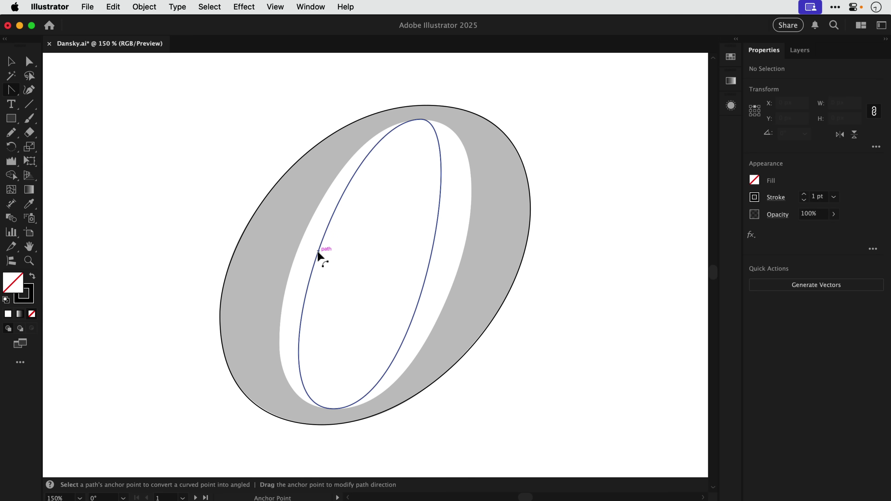
left_click_drag(318, 254, 301, 255)
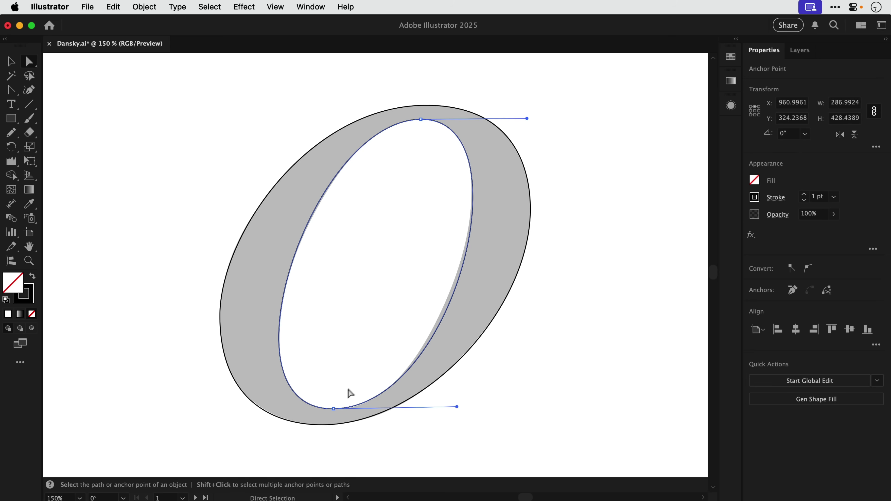
Reshape the inner oval's bottom and top curves to fit, then fit the artboard and deselect
left_click(333, 409)
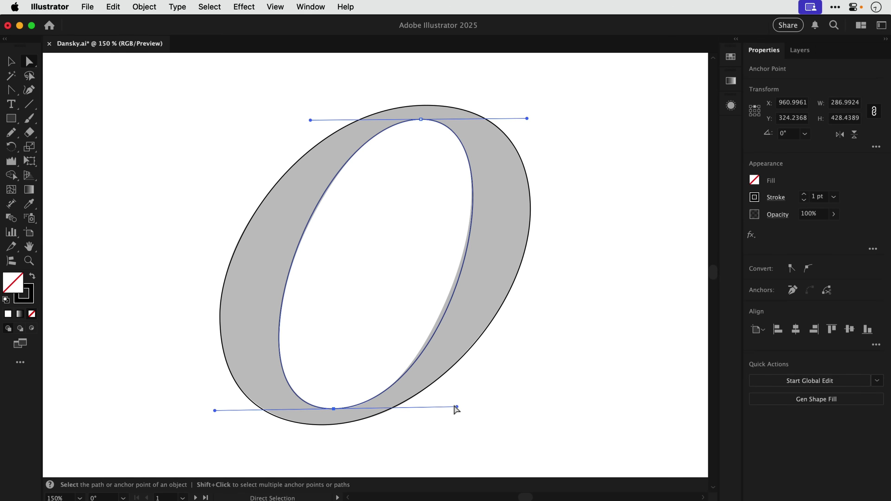
left_click_drag(457, 407, 449, 411)
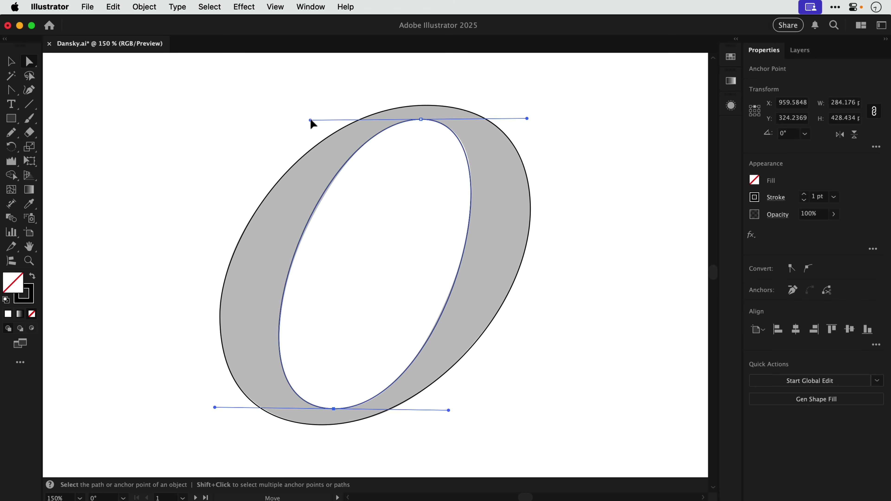
left_click_drag(310, 119, 320, 119)
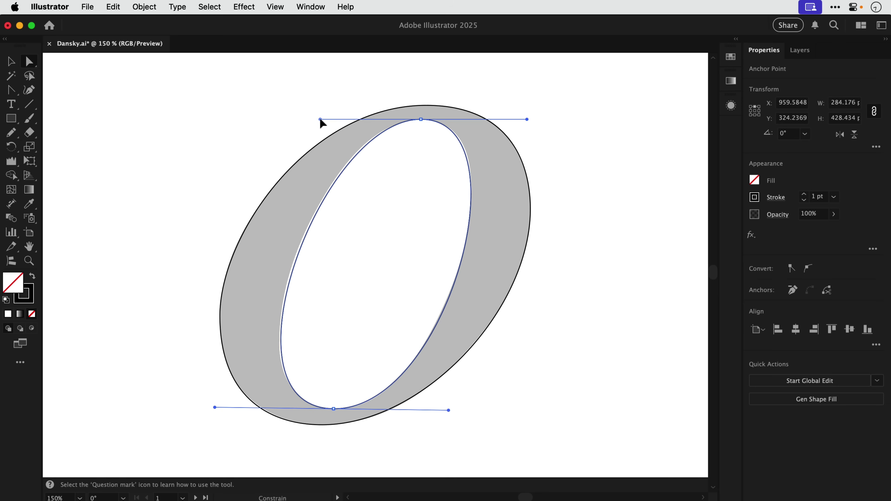
key("v")
key("super+0")
left_click(608, 250)
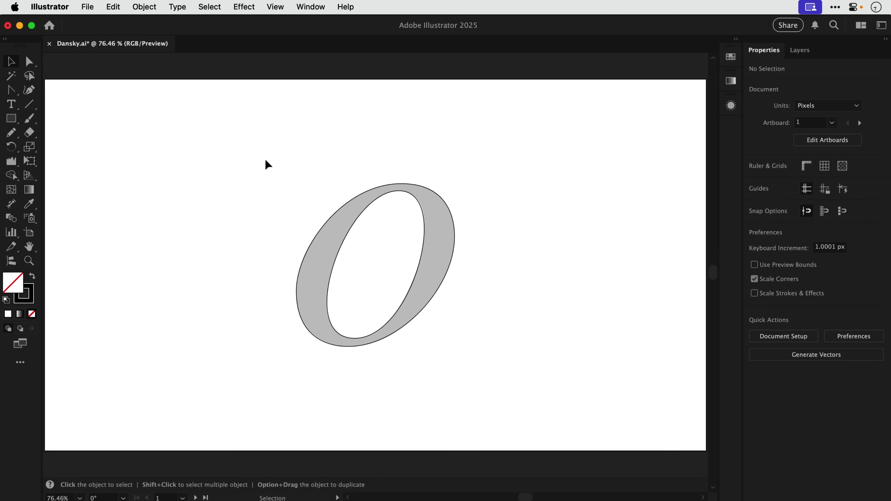
Make both ovals solid black with no stroke and subtract the inner one using Minus Front
left_click_drag(264, 158, 464, 371)
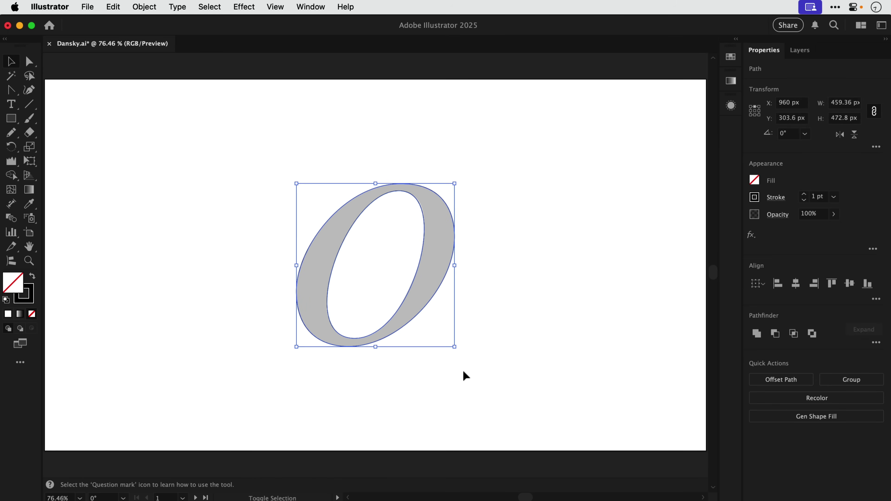
key("shift+x")
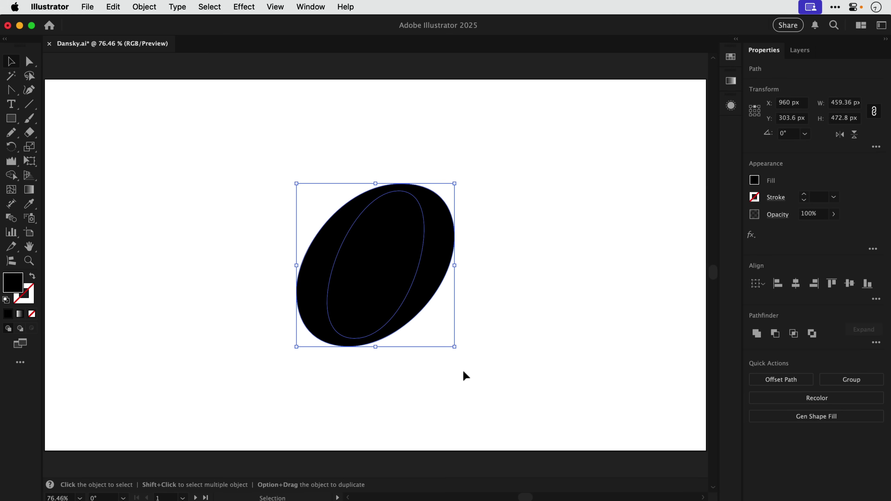
left_click(776, 334)
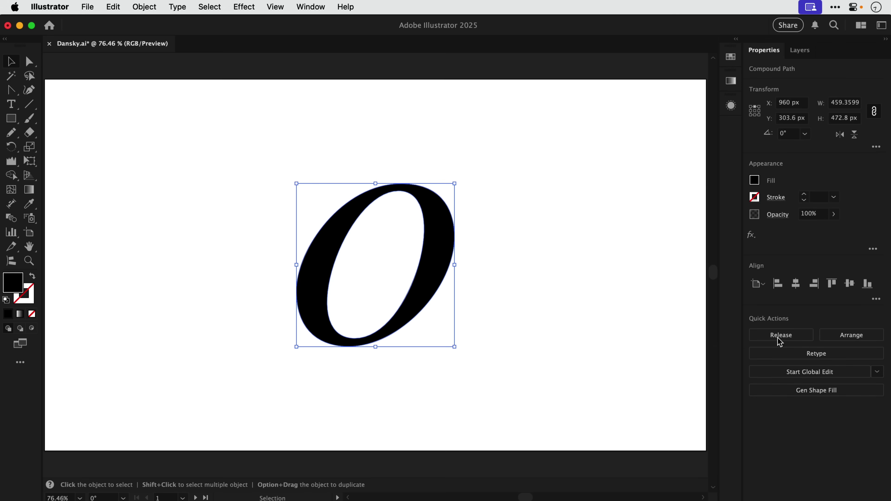
left_click(539, 260)
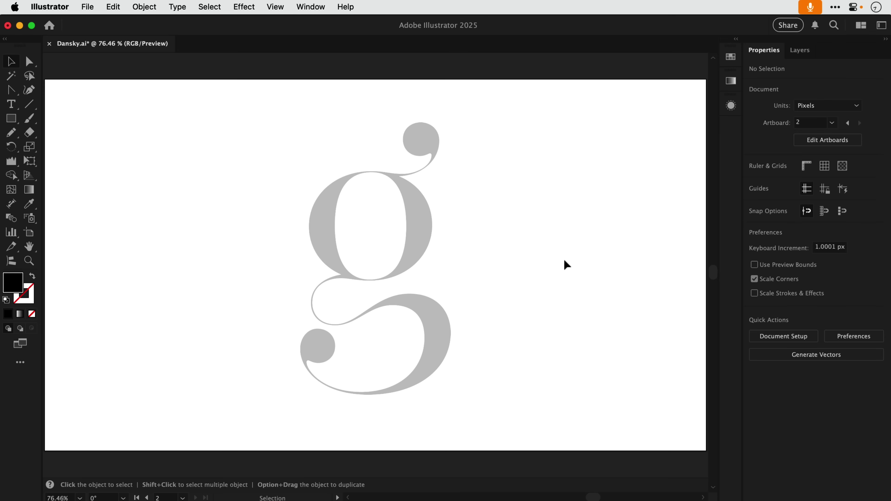
Show the rulers and enlarge the g to 150%
key("a")
key("super+1")
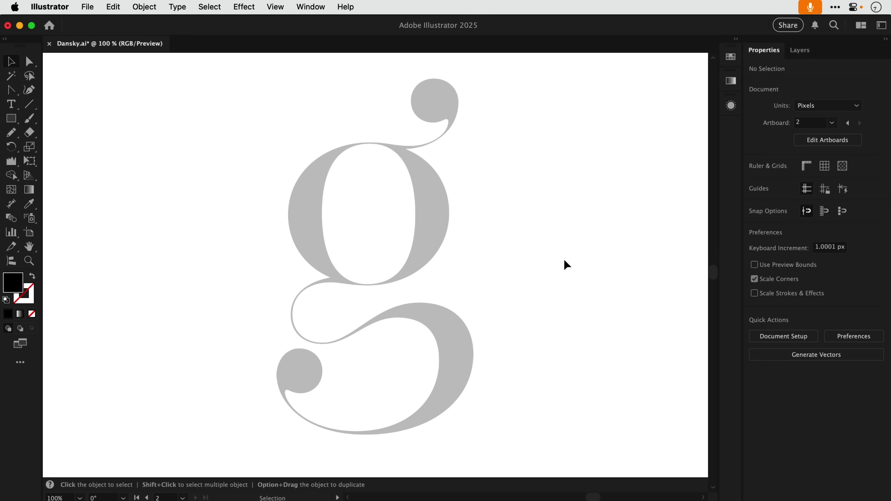
key("super+r")
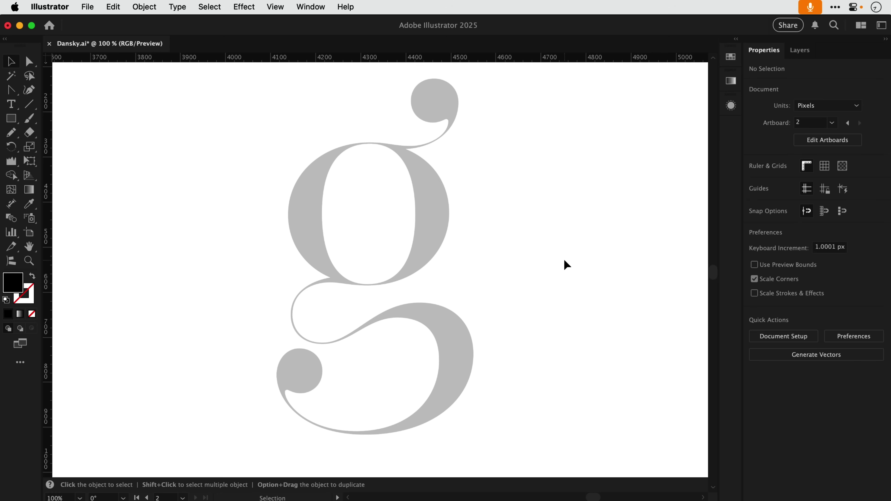
key("super+equal")
Drag guides to the bowl's left and right edges and other extremes, then hide them
left_click_drag(46, 213, 244, 209)
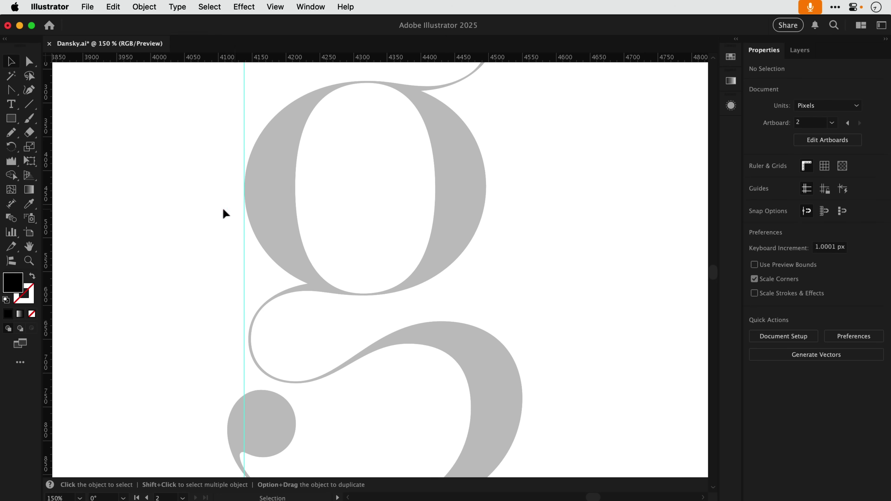
left_click_drag(49, 207, 486, 213)
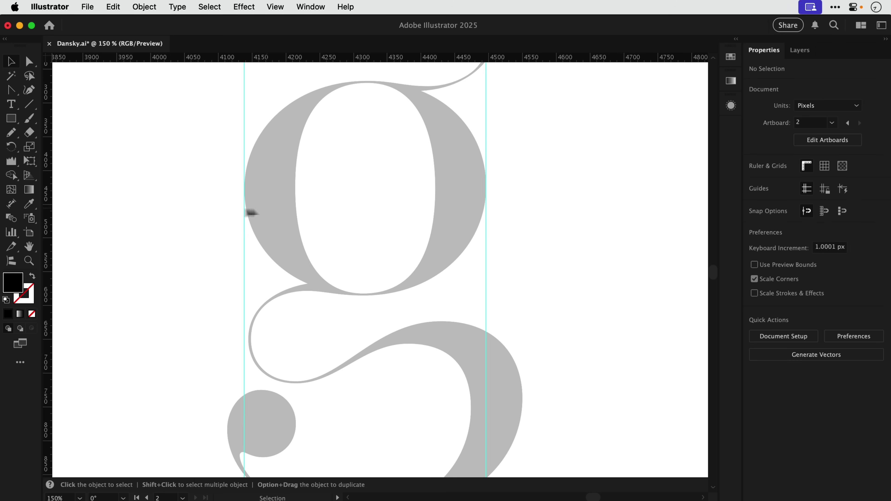
left_click_drag(50, 209, 250, 221)
left_click_drag(350, 58, 350, 299)
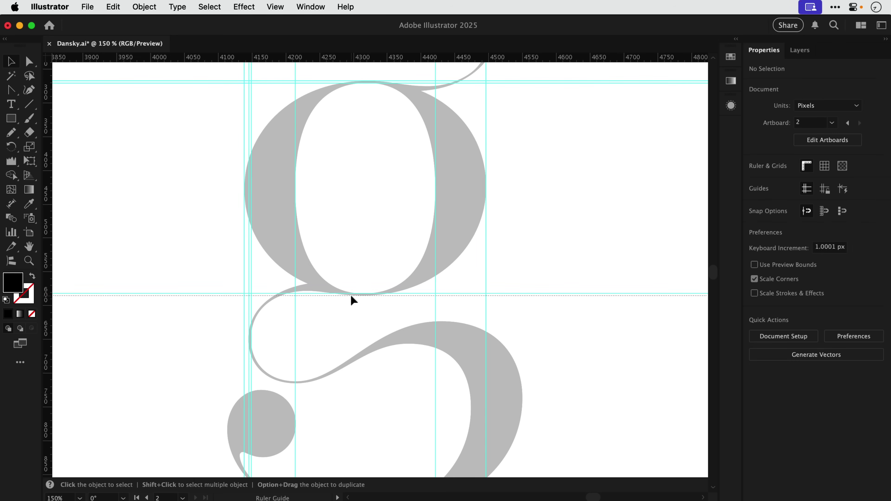
scroll(342, 252, "down", 5)
left_click_drag(47, 273, 230, 273)
scroll(230, 274, "up", 5)
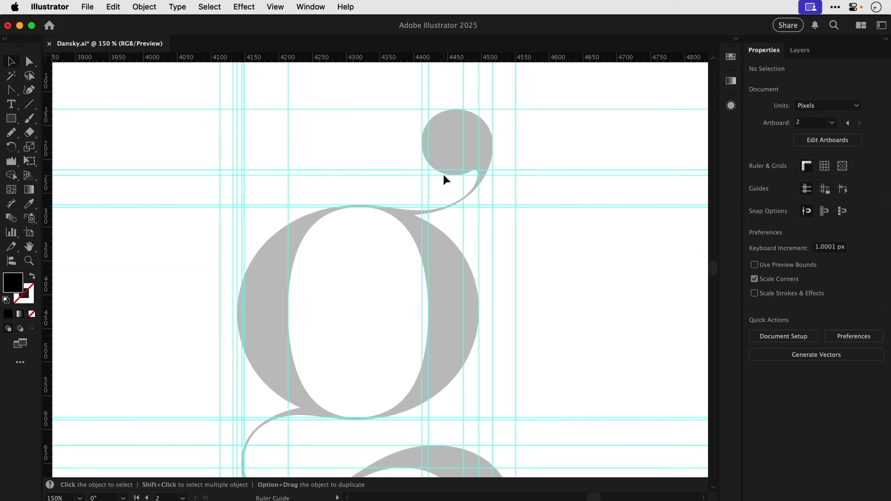
key("super+0")
key("super+semicolon")
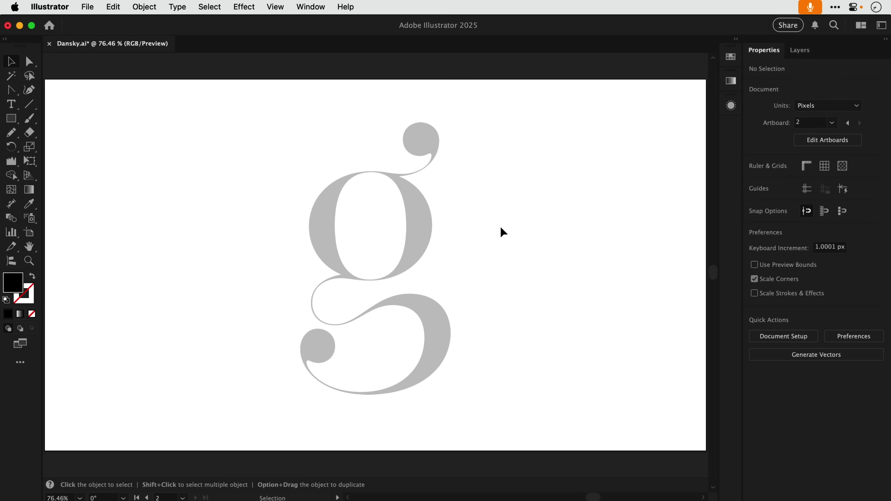
At 200%, start a pen path at the bowl's top right, curving down its right side, stroke only
key("p")
key("super+equal")
key("super+equal")
key("super+equal")
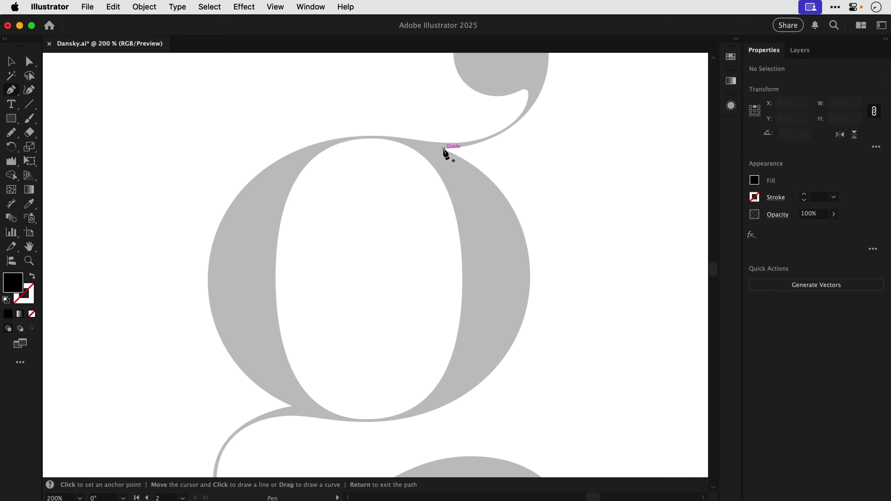
left_click(444, 149)
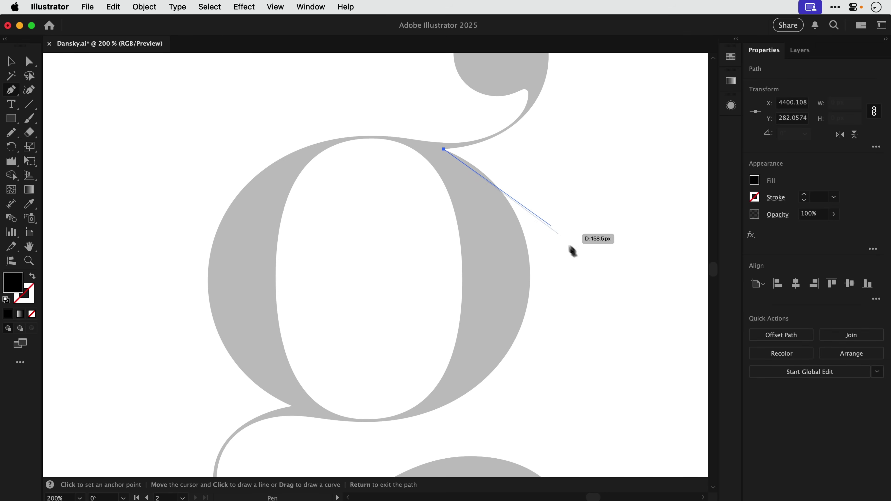
left_click(529, 266)
left_click_drag(530, 267, 530, 349)
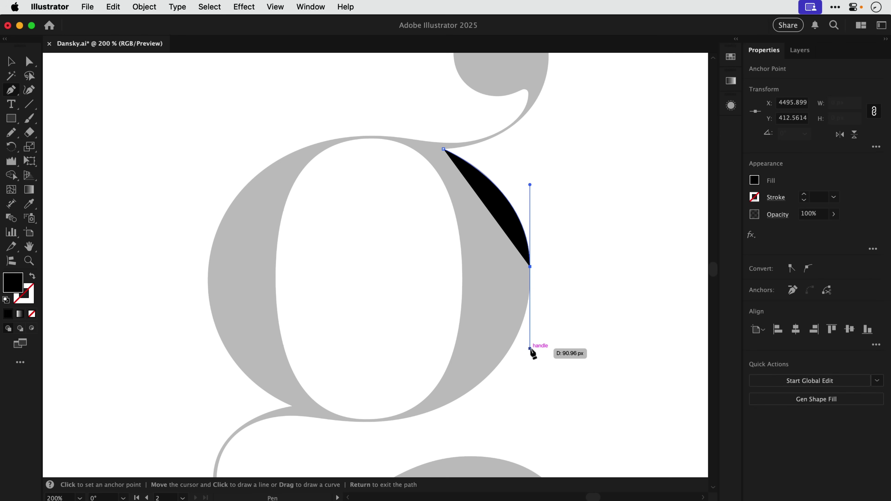
key("shift+x")
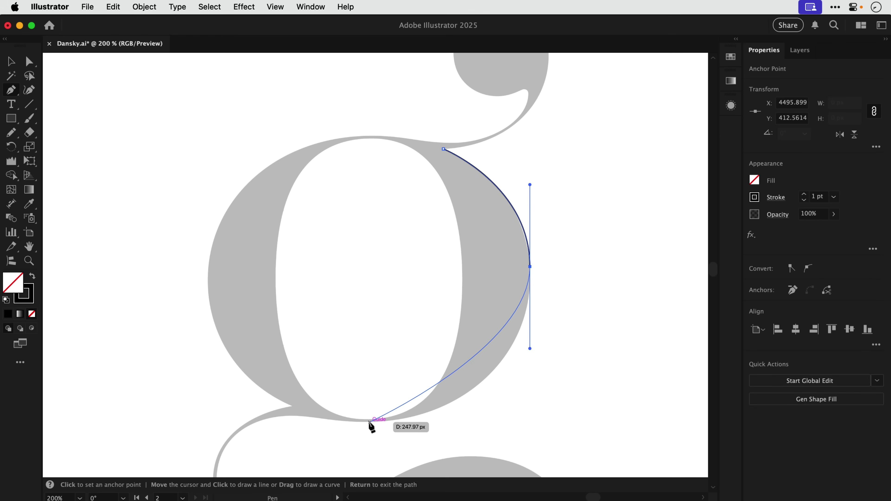
Curve the path around the bowl's bottom, shorten that anchor's handle, and reach the link
left_click_drag(368, 422, 265, 415)
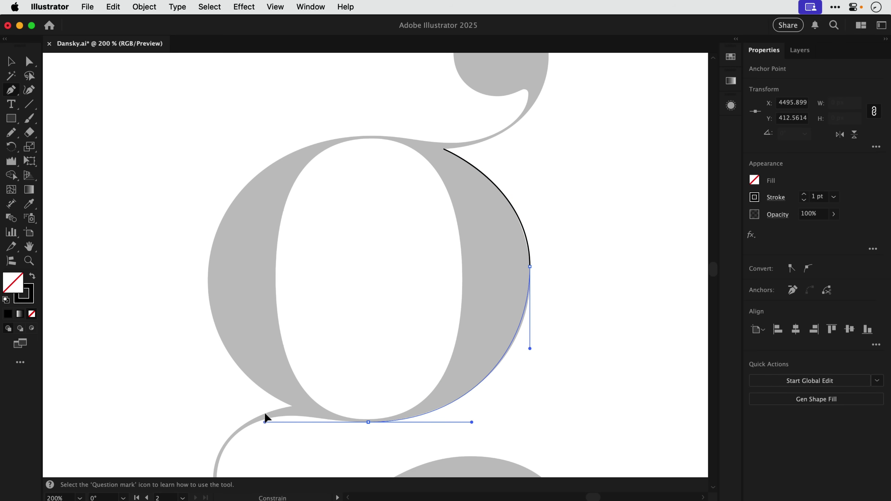
left_click_drag(265, 415, 266, 414)
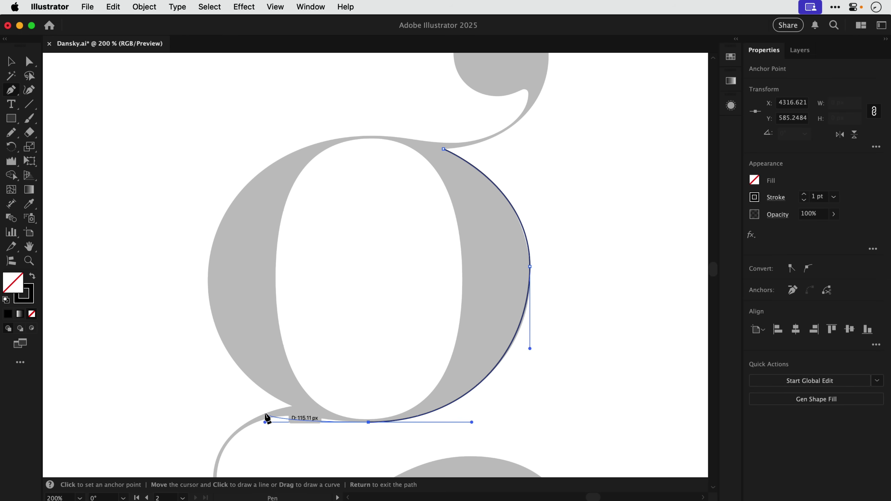
key("super+equal")
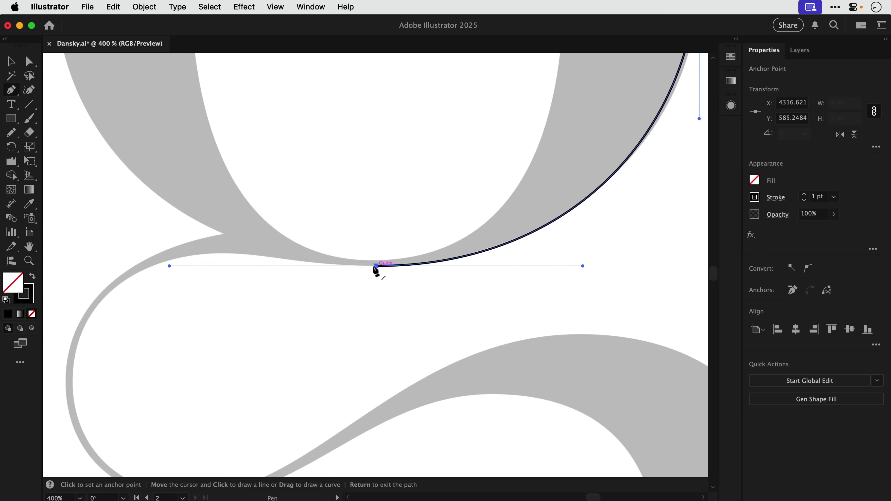
left_click_drag(376, 266, 285, 267)
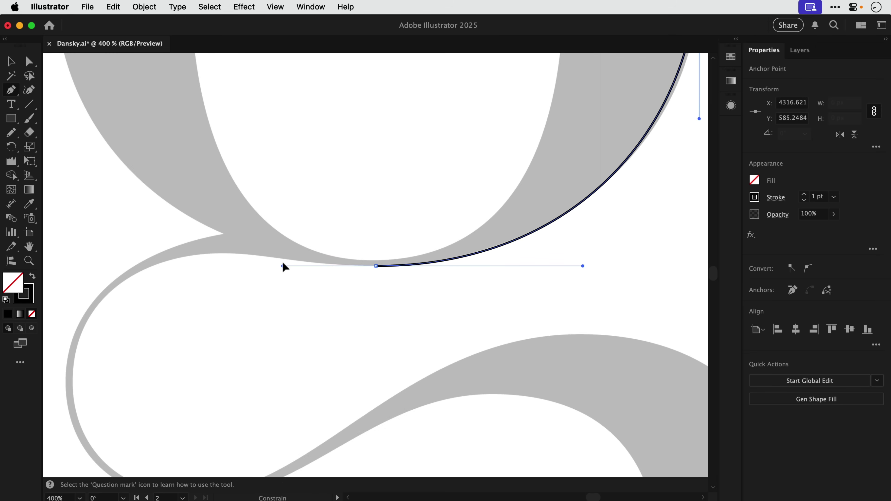
left_click_drag(283, 265, 284, 264)
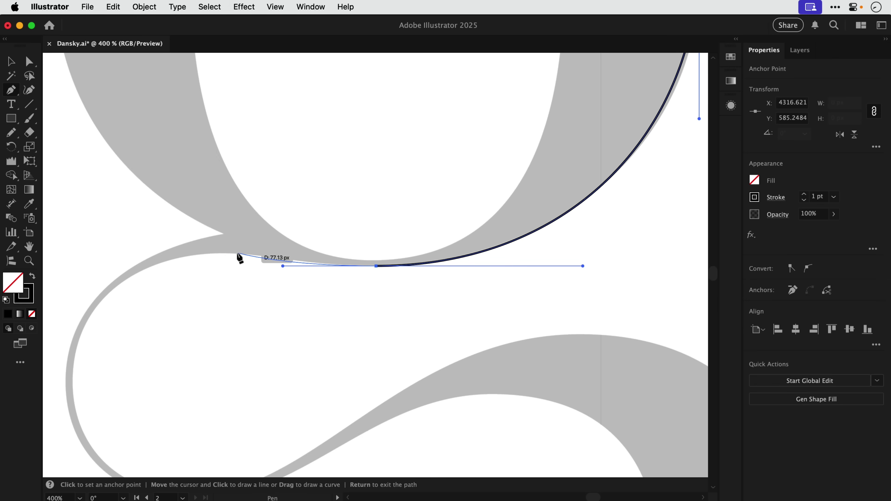
left_click_drag(229, 254, 164, 253)
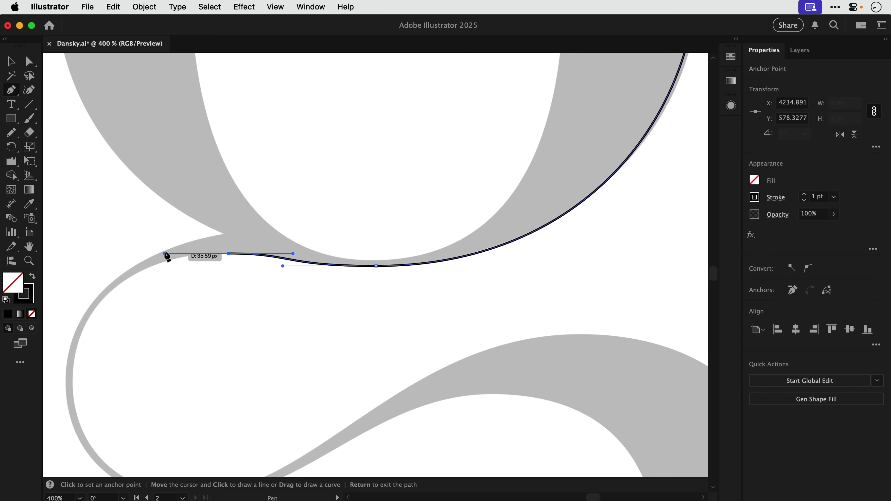
Trace the link's left extreme, lower curve and rising stroke up to the lower loop's top arc
scroll(165, 253, "left", 5)
scroll(165, 253, "down", 2)
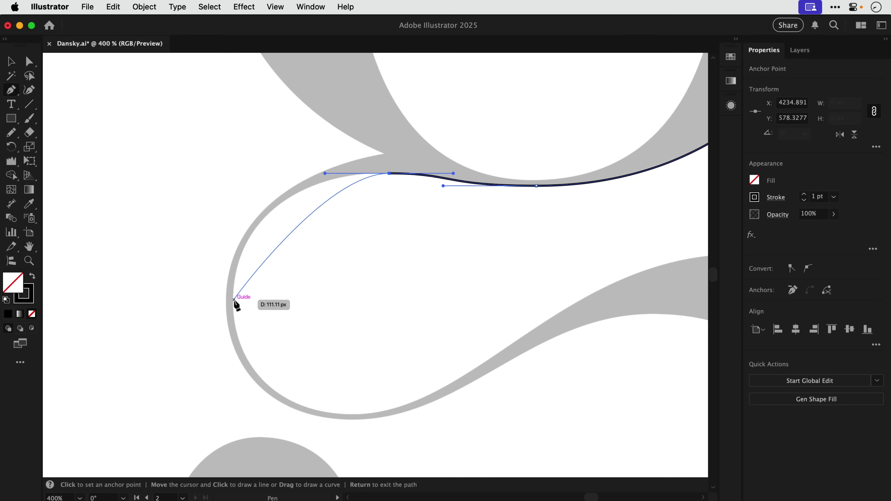
left_click_drag(234, 302, 246, 403)
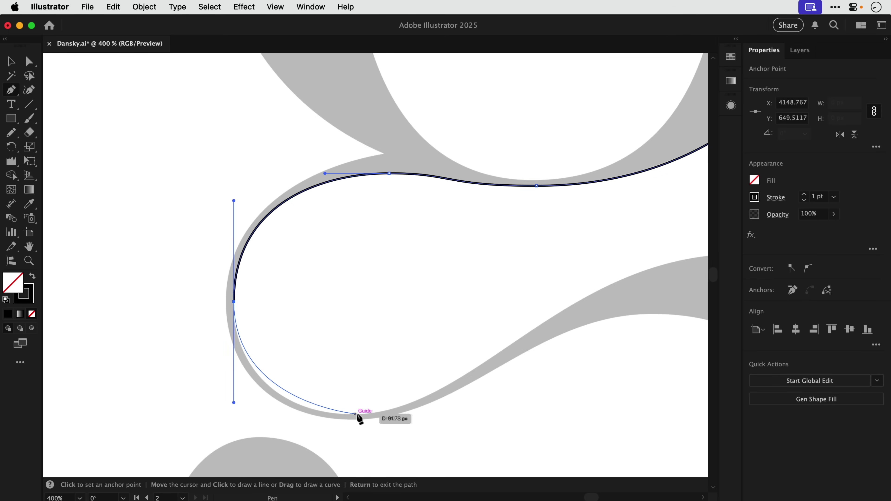
left_click_drag(350, 414, 375, 415)
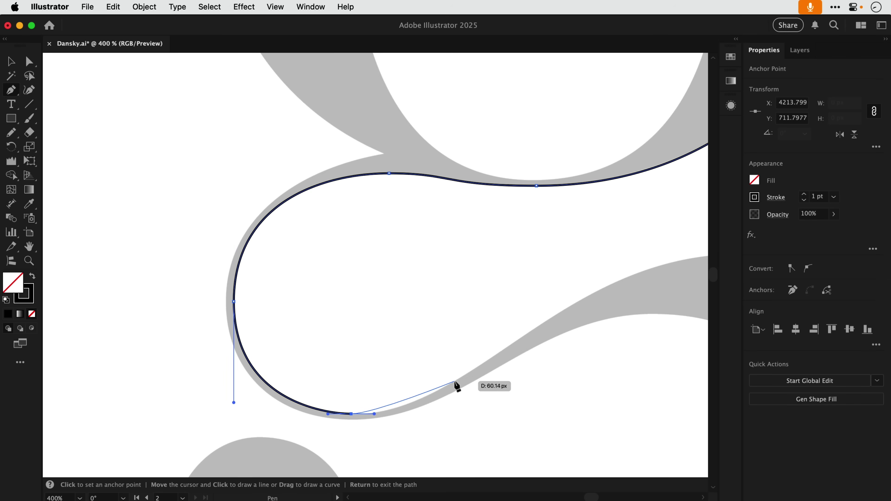
left_click_drag(455, 381, 461, 318)
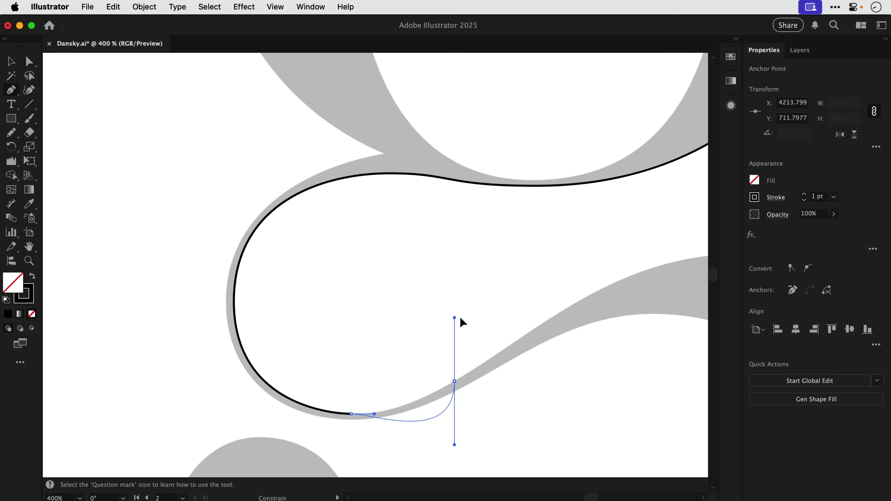
left_click_drag(461, 317, 480, 368)
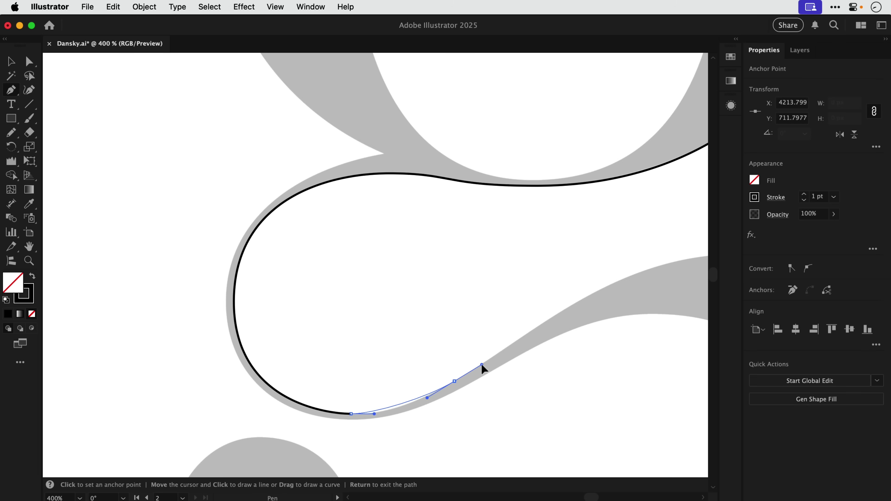
left_click_drag(482, 366, 227, 339)
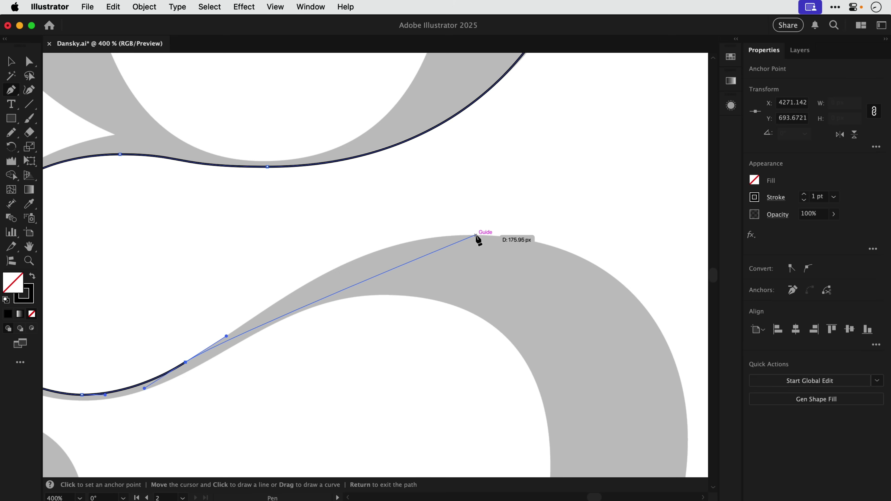
left_click_drag(475, 235, 603, 235)
Continue down the loop's right outer edge and around its bottom to the ball
scroll(562, 252, "down", 5)
scroll(561, 253, "right", 5)
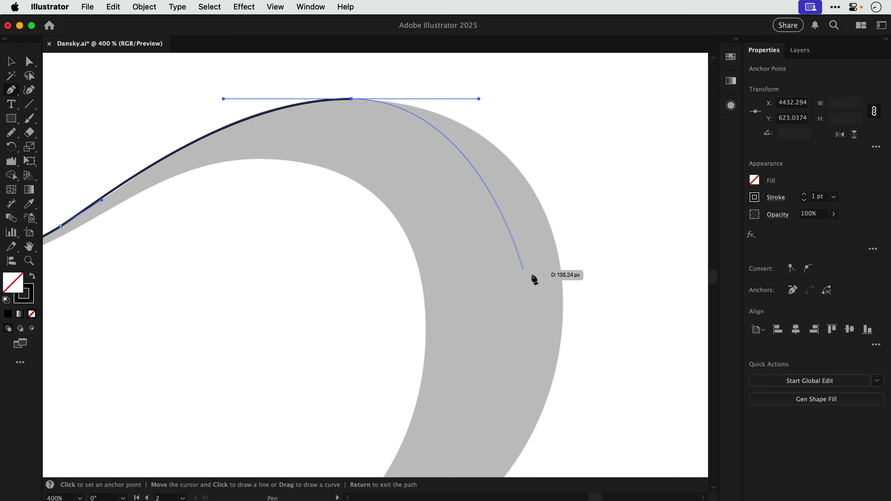
left_click_drag(563, 291, 559, 395)
key("super+minus")
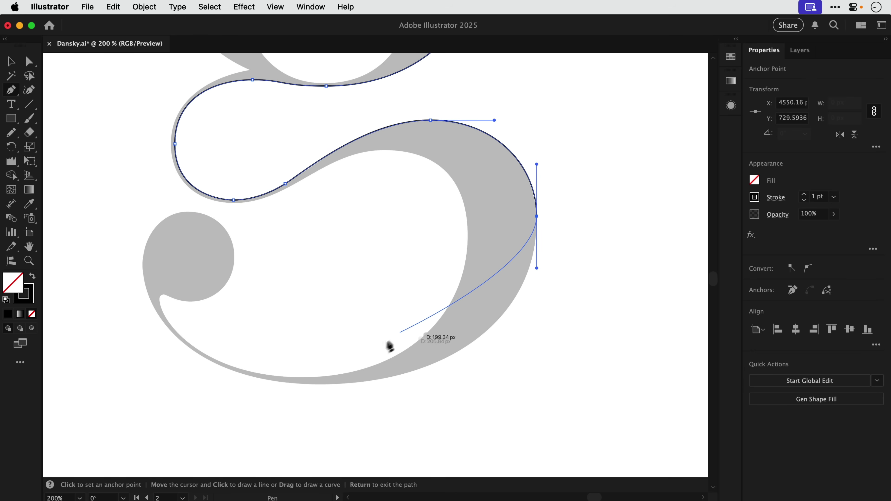
left_click_drag(328, 385, 154, 366)
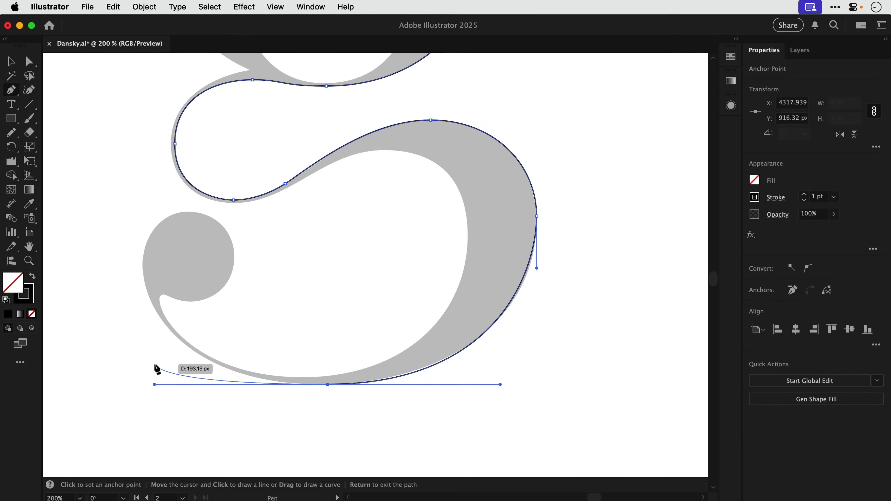
left_click(142, 268)
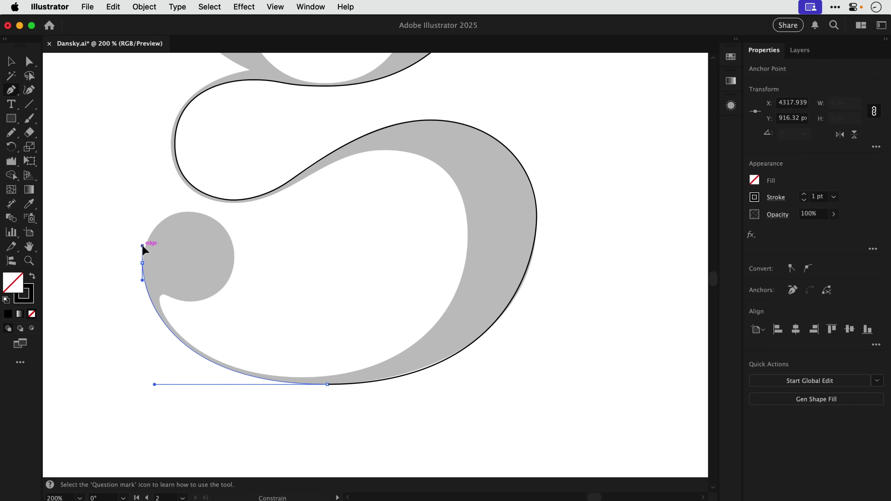
Curve the path up and over the ball terminal's top and down its right side
scroll(145, 250, "up", 5)
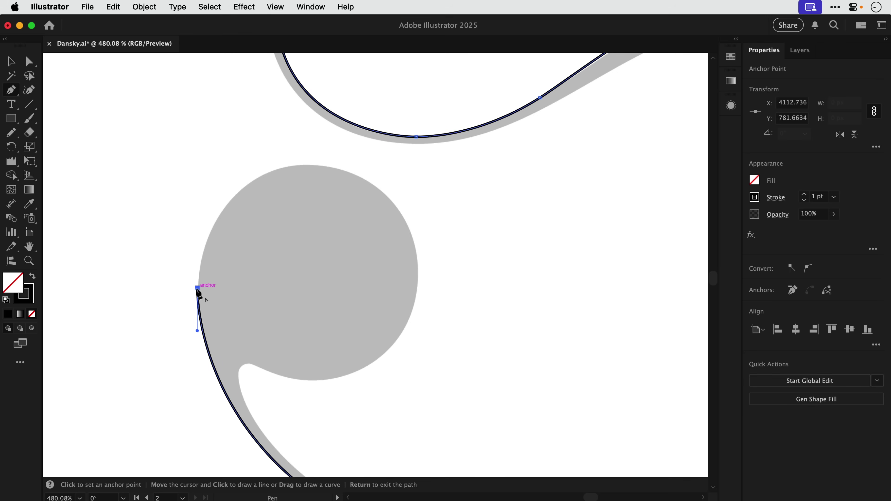
left_click_drag(197, 289, 196, 247)
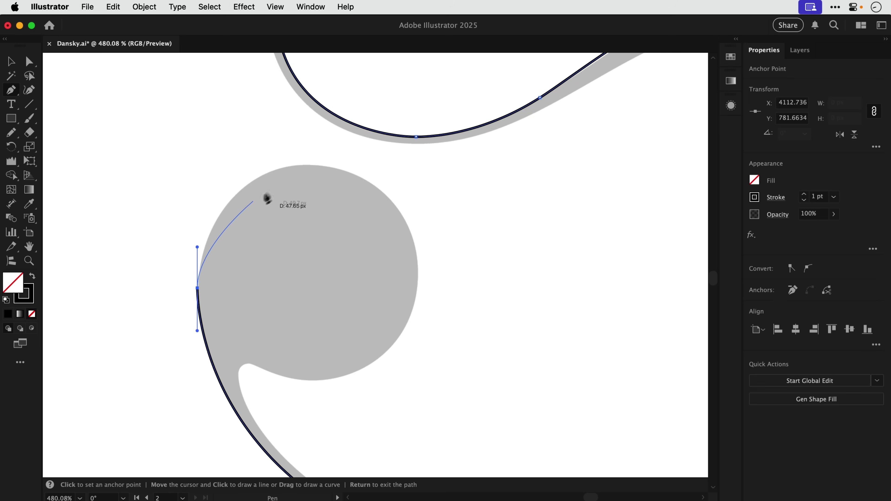
left_click_drag(307, 165, 387, 165)
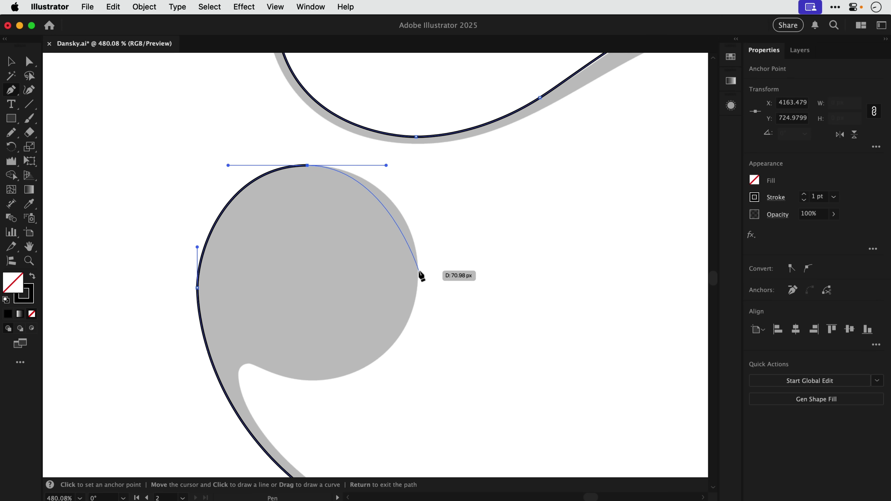
left_click_drag(419, 271, 419, 311)
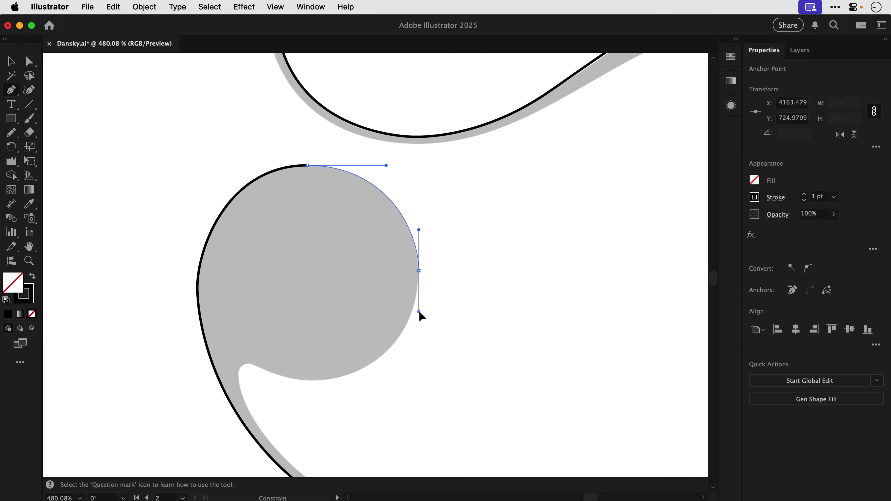
scroll(419, 312, "down", 3)
left_click_drag(311, 330, 234, 331)
Make a sharp turn under the ball and add an anchor at the notch tip
key("super+equal")
key("super+equal")
key("super+equal")
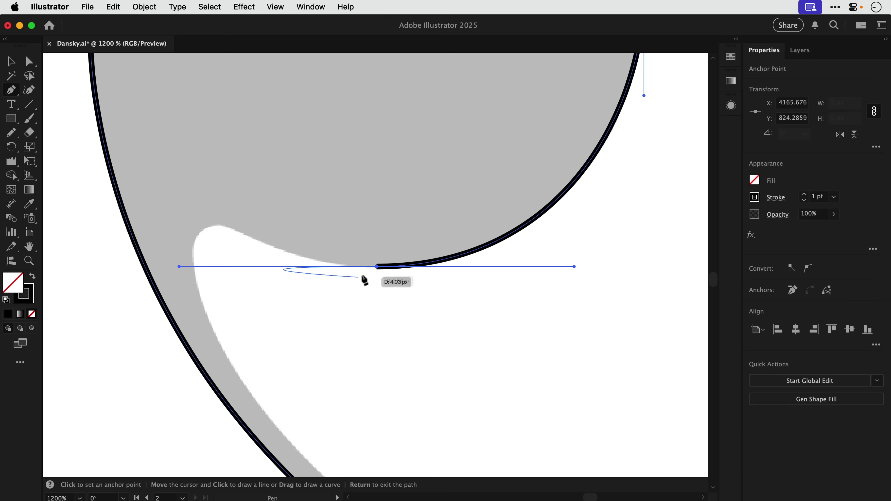
left_click(377, 267)
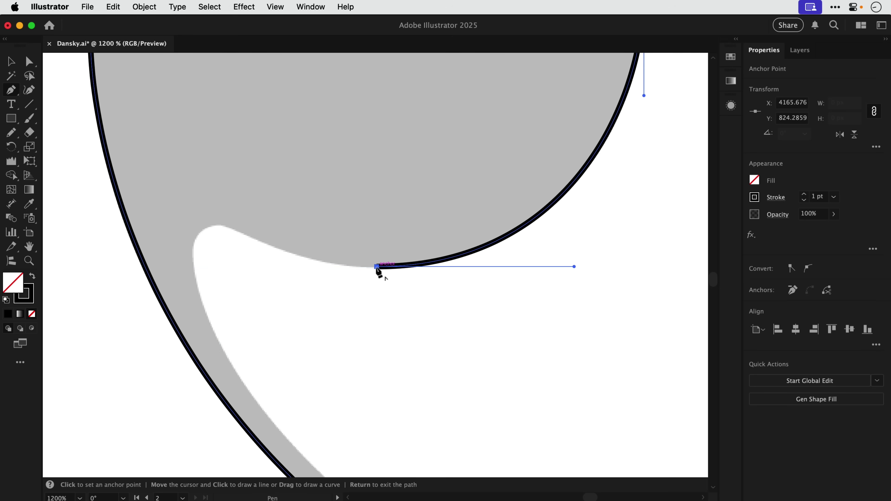
left_click_drag(377, 267, 279, 267)
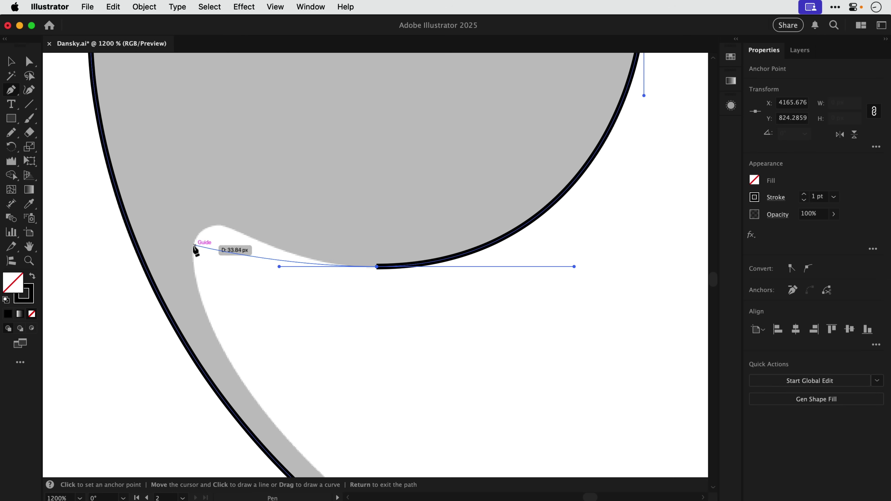
left_click_drag(216, 225, 190, 226)
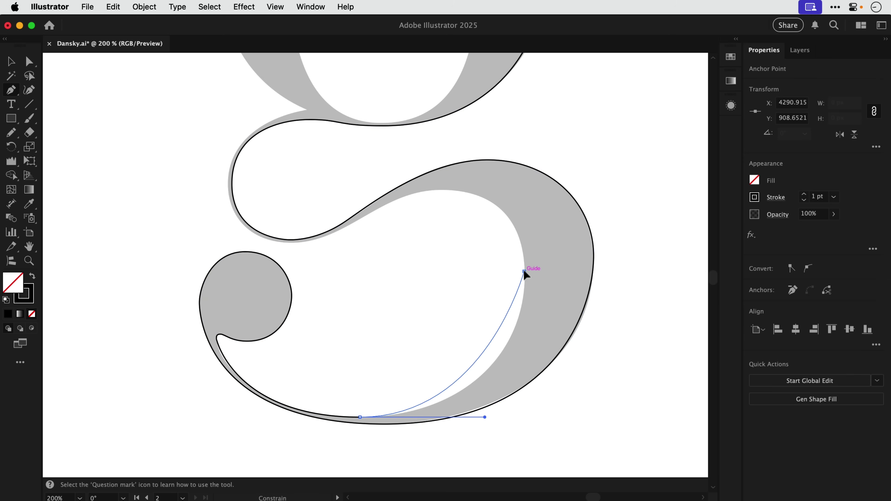
Trace the loop's inner right edge, top, bottom and left side, then along the link stroke
left_click_drag(524, 272, 524, 212)
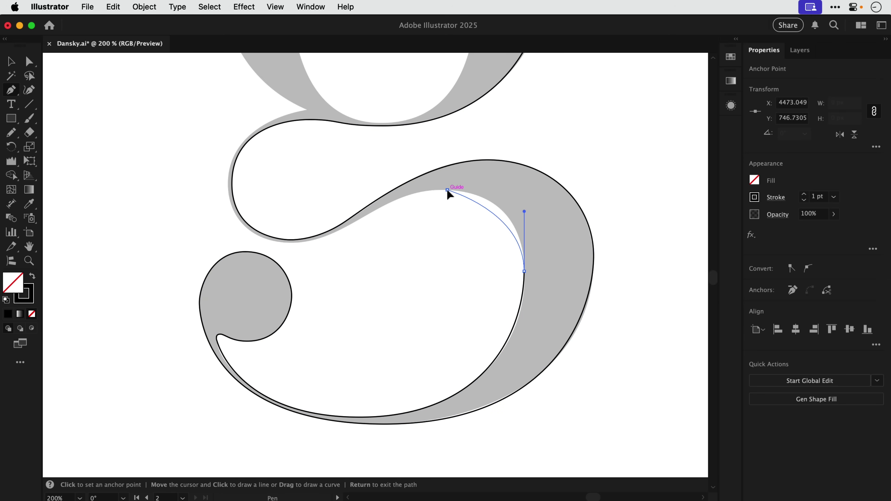
left_click_drag(448, 190, 413, 190)
key("super+equal")
key("super+equal")
left_click_drag(347, 392, 256, 393)
left_click_drag(221, 275, 221, 227)
left_click_drag(379, 126, 501, 114)
Add anchors up the bowl's left edge, over its top, and where the ear joins
key("super+minus")
key("super+minus")
left_click_drag(203, 251, 215, 149)
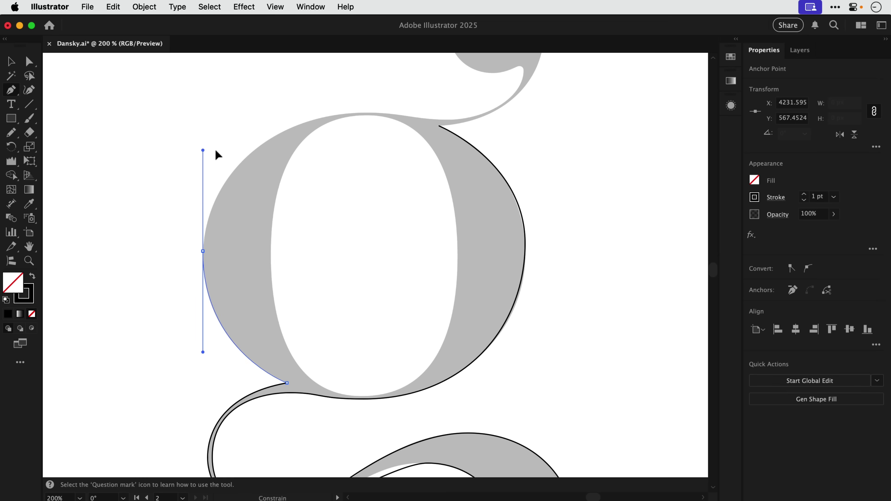
left_click_drag(365, 113, 421, 112)
key("super+plus")
key("super+plus")
key("super+plus")
left_click_drag(388, 338, 494, 294)
Add anchors at the top of the ear's notch and the bottom of the ear ball
scroll(533, 336, "up", 5)
scroll(533, 336, "right", 4)
key("super+plus")
key("super+plus")
key("super+plus")
left_click_drag(484, 332, 480, 332)
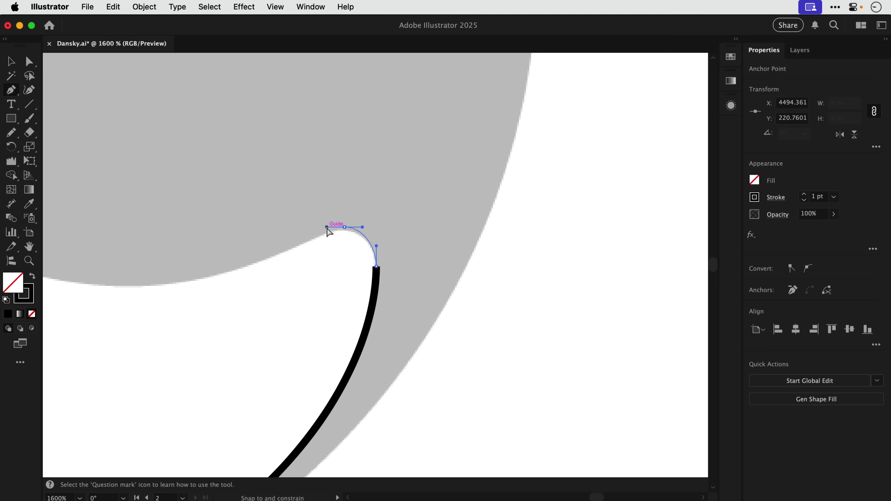
scroll(327, 232, "left", 5)
mouse_move(303, 288)
left_mouse_down()
mouse_move(184, 270)
mouse_move(192, 115)
left_mouse_up()
Curve over the ear ball's top and right edge back to the bowl, closing the outline
key("super+minus")
key("super+minus")
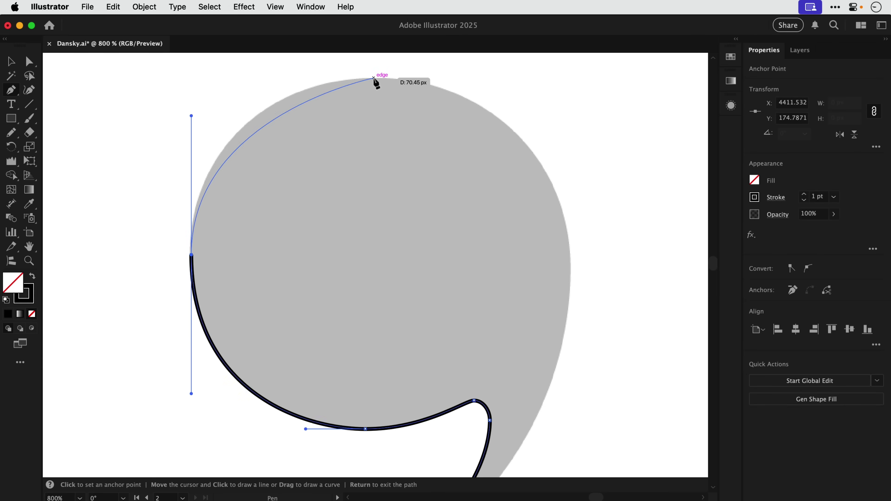
left_click_drag(374, 78, 400, 78)
left_click_drag(432, 87, 435, 85)
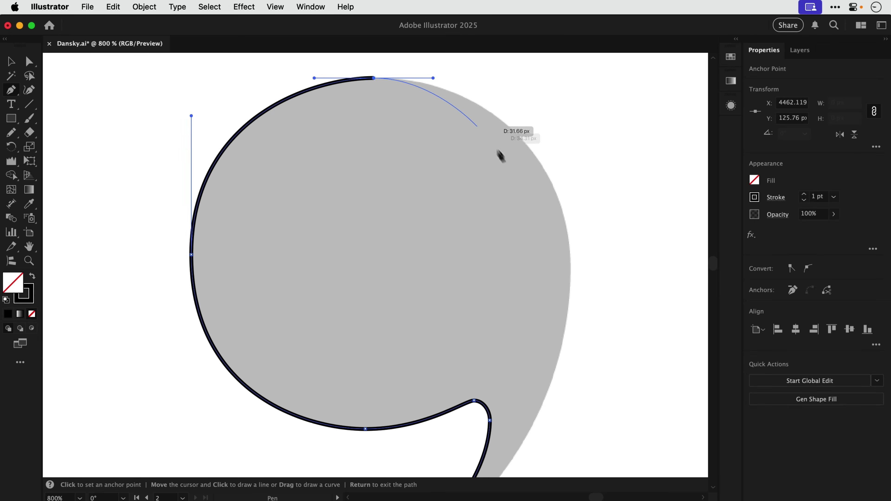
left_click_drag(568, 258, 581, 404)
key("super+minus")
key("super+minus")
key("super+minus")
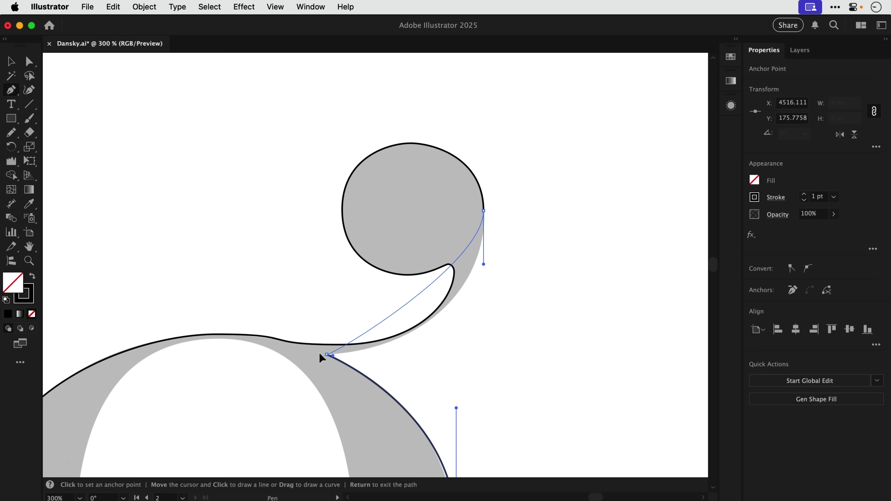
left_click_drag(326, 355, 215, 348)
key("v")
key("super+0")
left_click(611, 346)
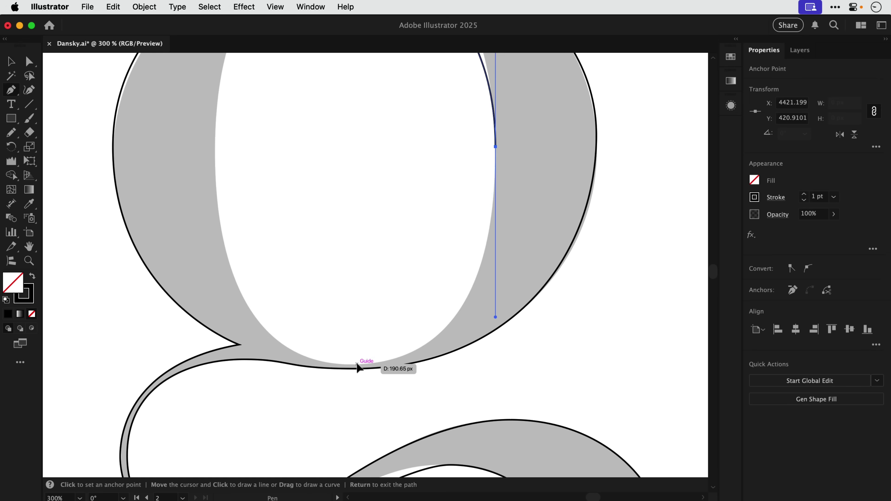
Drag pen anchors along the upper bowl's inner counter curve
left_click_drag(358, 364, 299, 359)
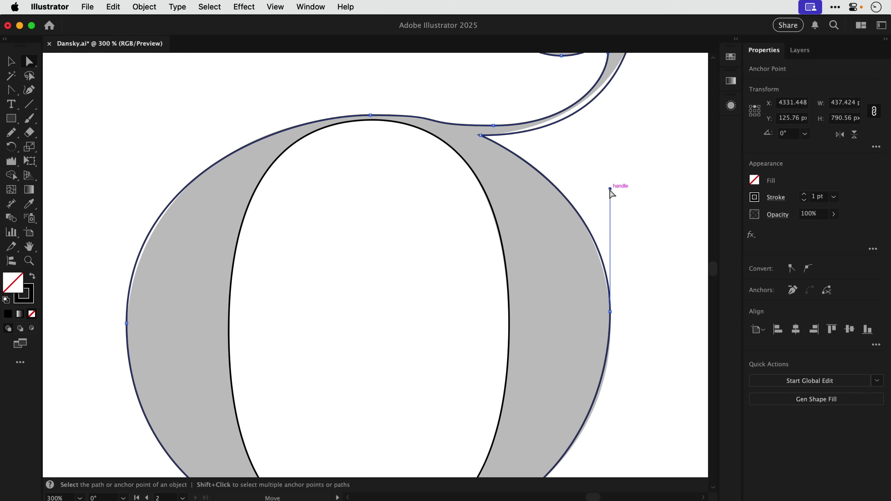
Adjust the bowl's right-side curve and anchor and the curve leading from the spur
left_click_drag(610, 186, 613, 189)
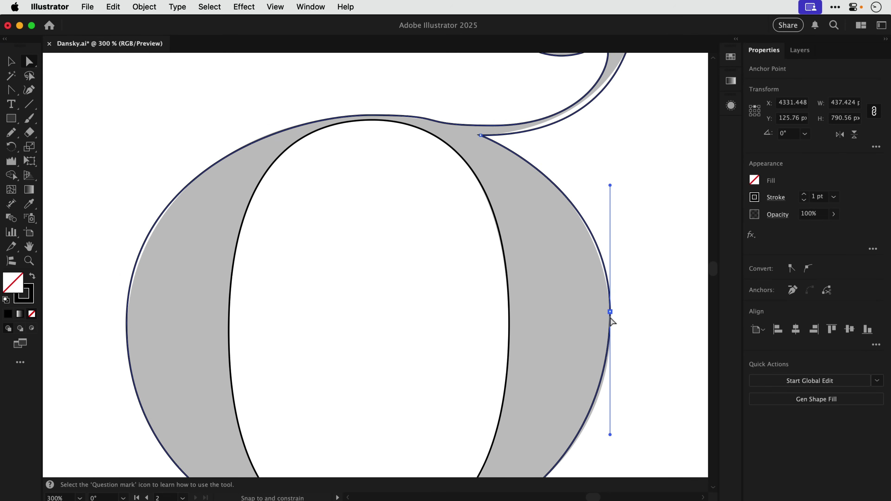
left_click_drag(611, 312, 610, 318)
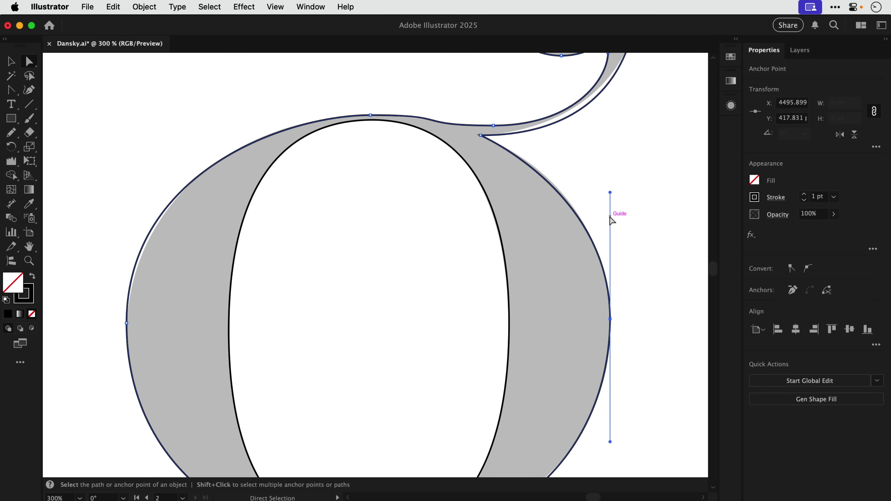
scroll(611, 131, "up", 1)
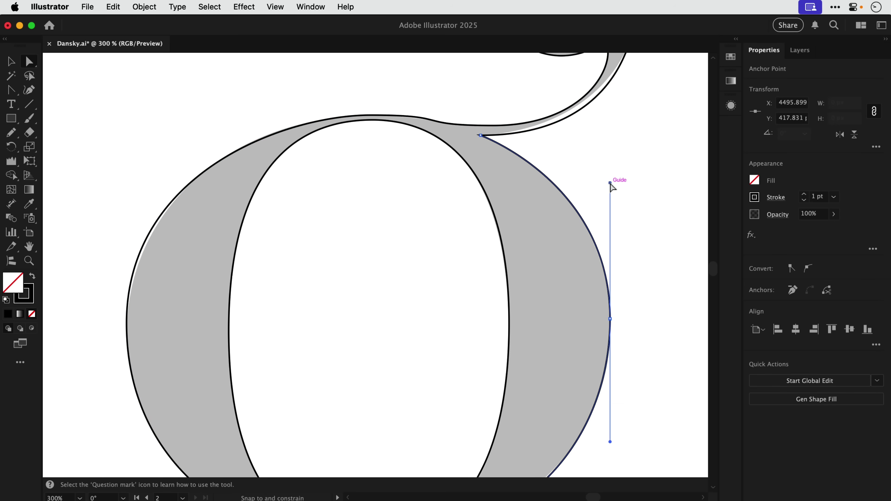
scroll(326, 201, "up", 5)
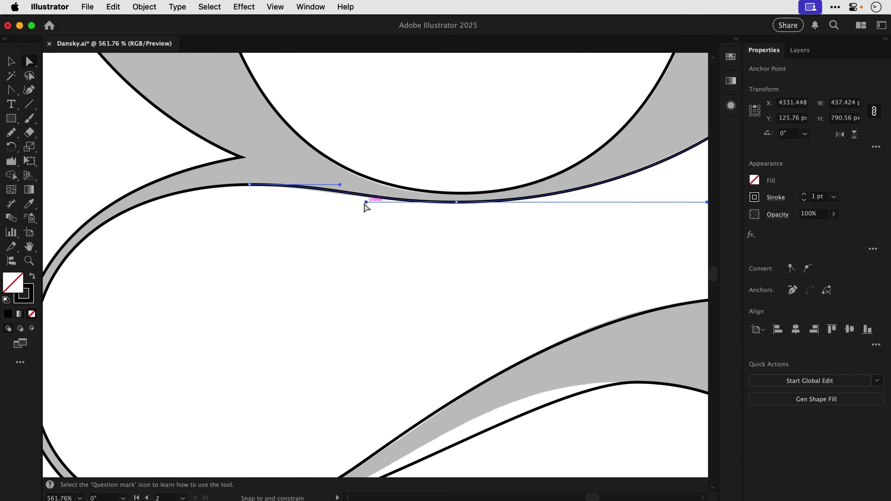
left_click_drag(364, 204, 326, 184)
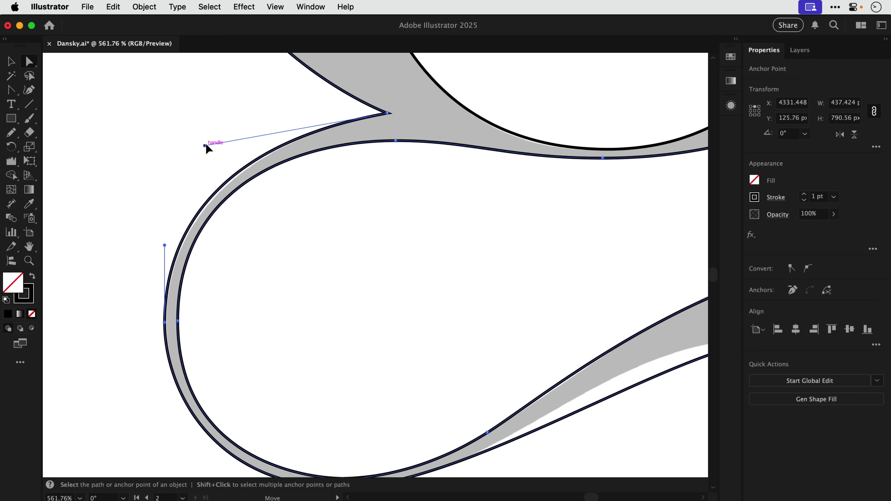
mouse_move(207, 145)
left_mouse_down()
mouse_move(201, 159)
mouse_move(212, 150)
left_mouse_up()
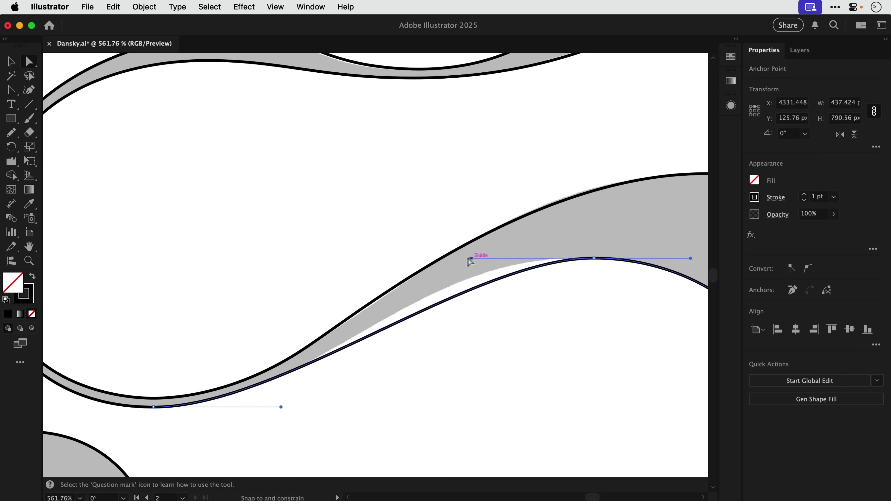
Stretch handles to fit the outer curve, the ear's lower curves and its stem's inner edge
left_click_drag(472, 259, 379, 259)
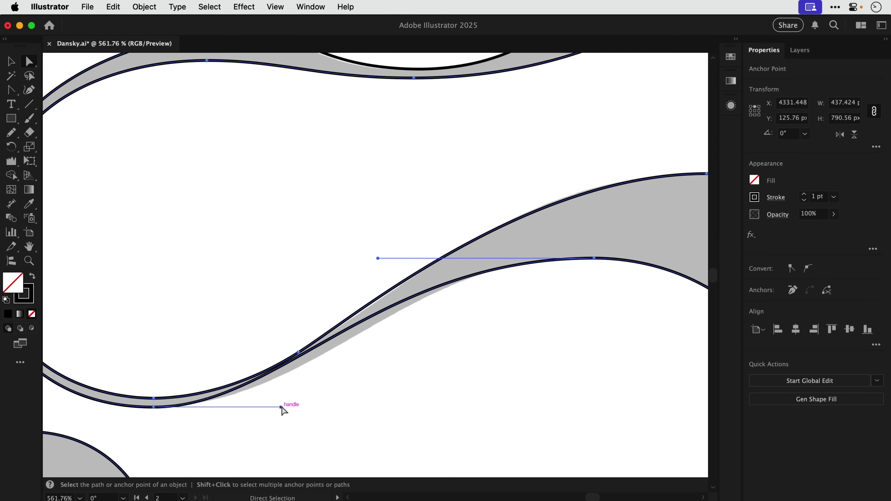
left_click_drag(283, 409, 326, 410)
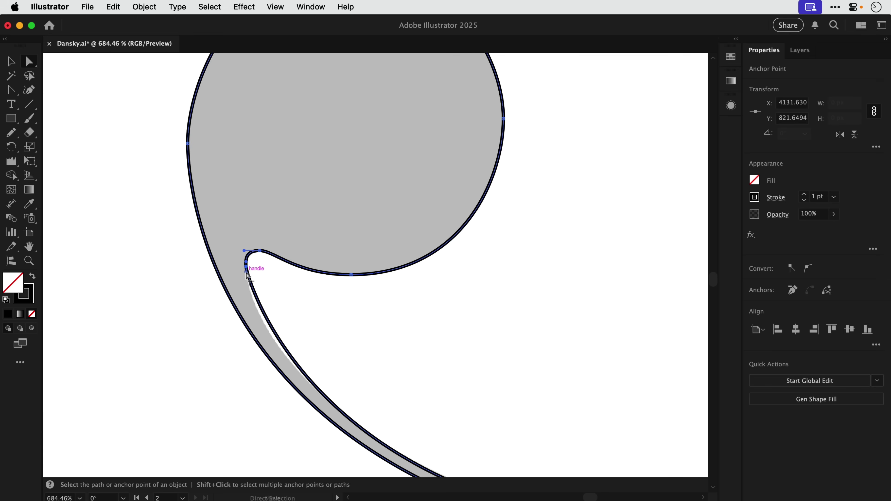
left_click_drag(247, 275, 248, 287)
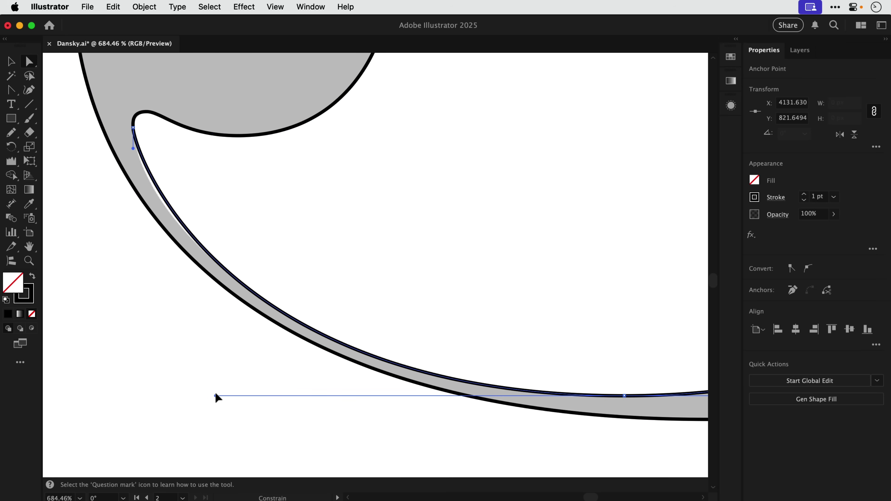
left_click_drag(215, 396, 222, 397)
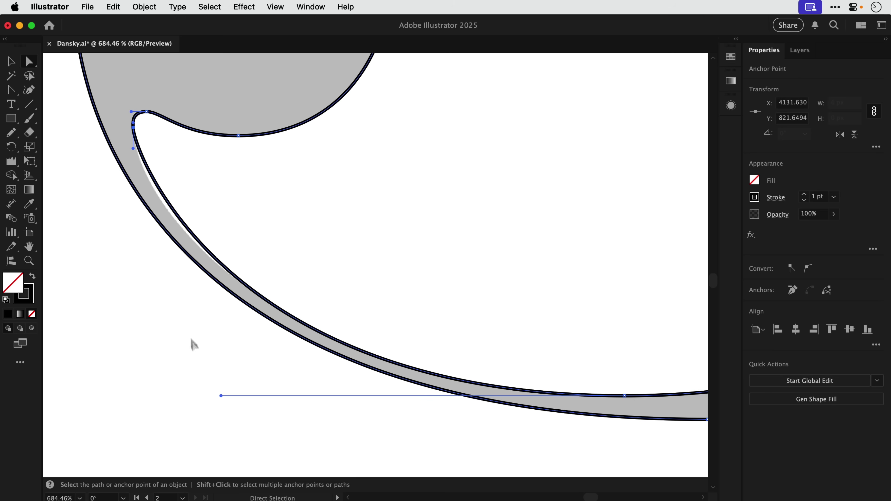
left_click_drag(133, 148, 133, 181)
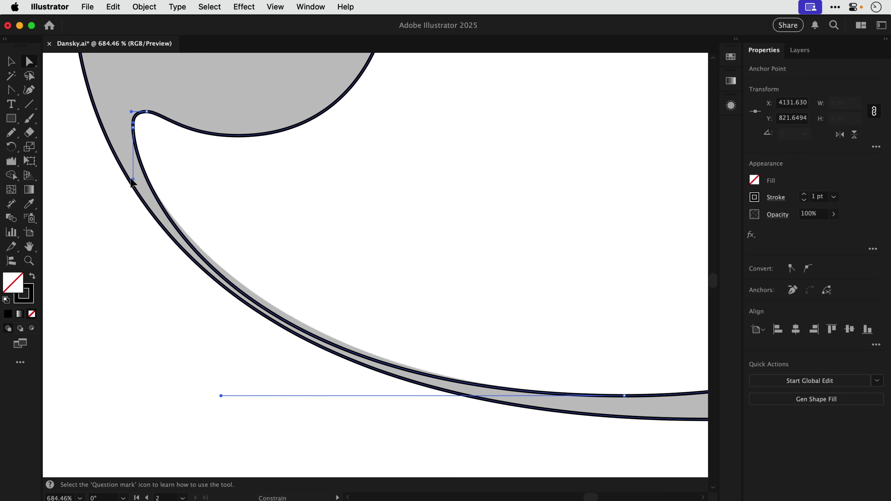
left_click_drag(221, 396, 253, 396)
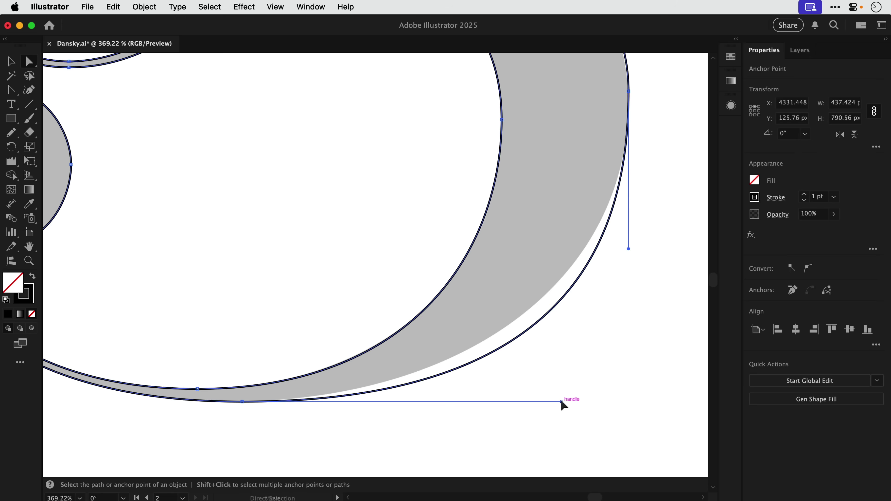
left_click_drag(563, 405, 496, 390)
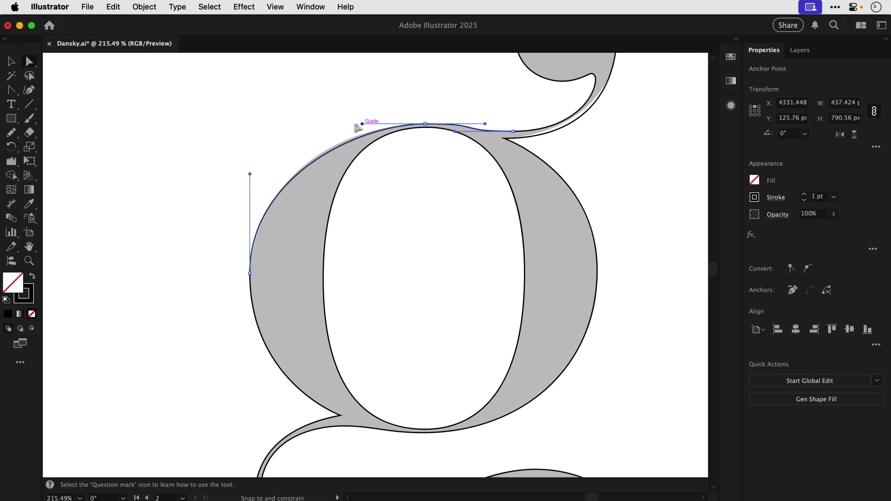
Round the bowl's top-left and smooth the link into the ear joint, then fit the whole g
left_click_drag(354, 124, 316, 124)
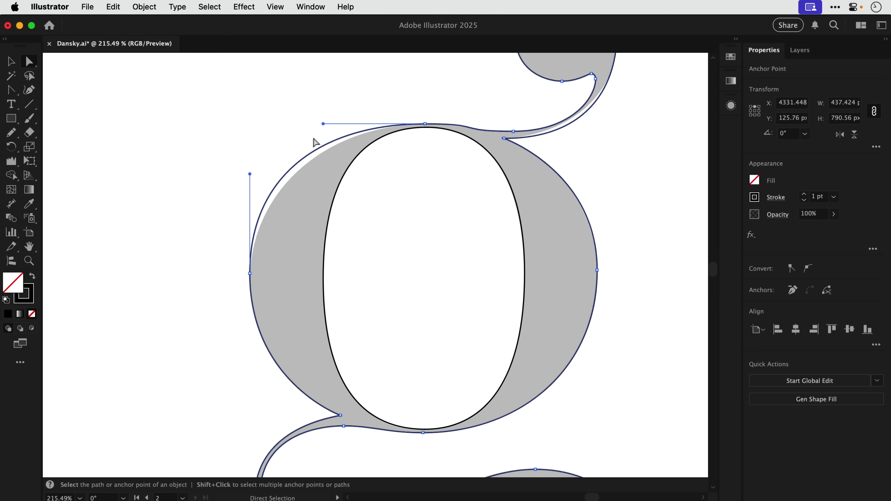
left_click_drag(257, 170, 257, 198)
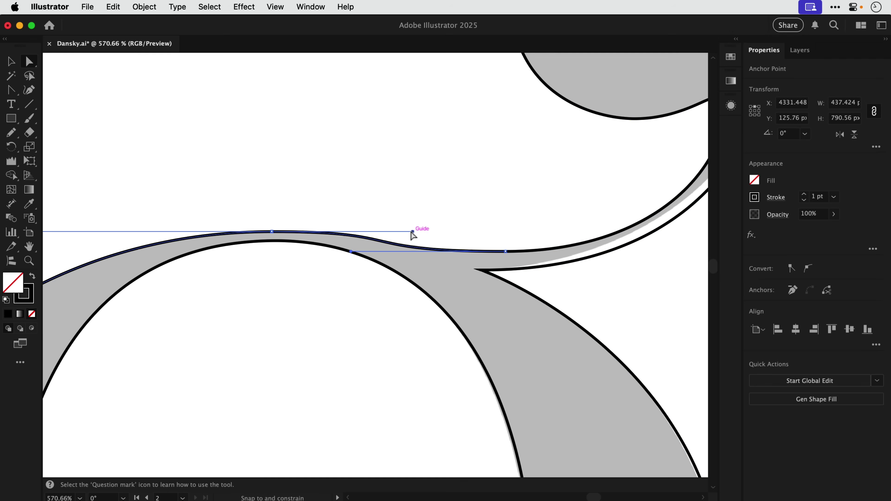
left_click_drag(413, 231, 398, 233)
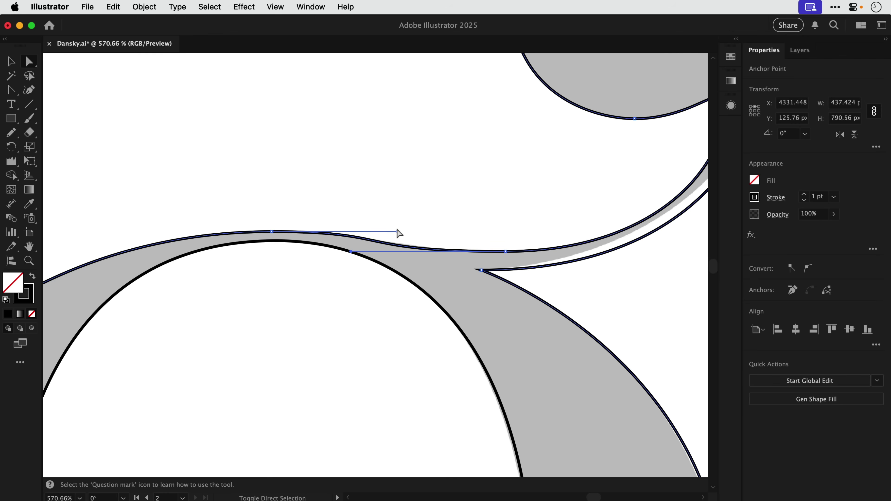
left_click_drag(355, 255, 407, 256)
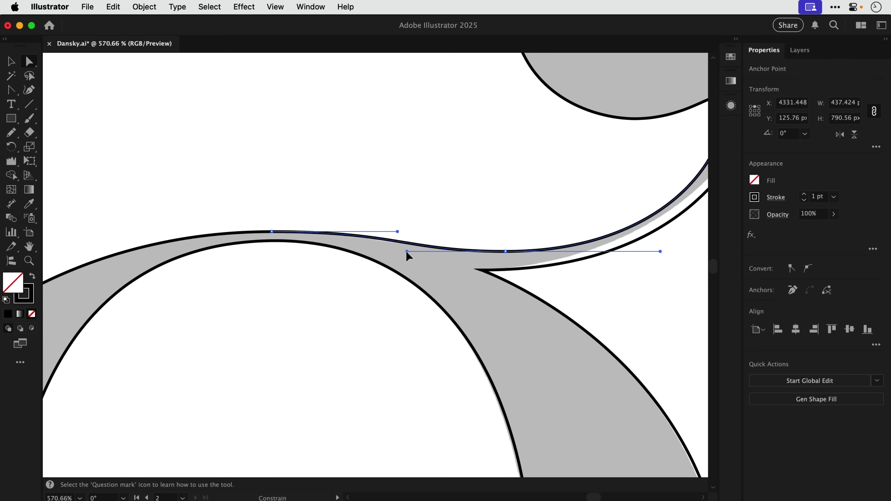
scroll(387, 252, "right", 5)
scroll(387, 252, "up", 3)
mouse_move(453, 333)
left_mouse_down()
mouse_move(450, 324)
mouse_move(443, 332)
left_mouse_up()
scroll(454, 329, "up", 5)
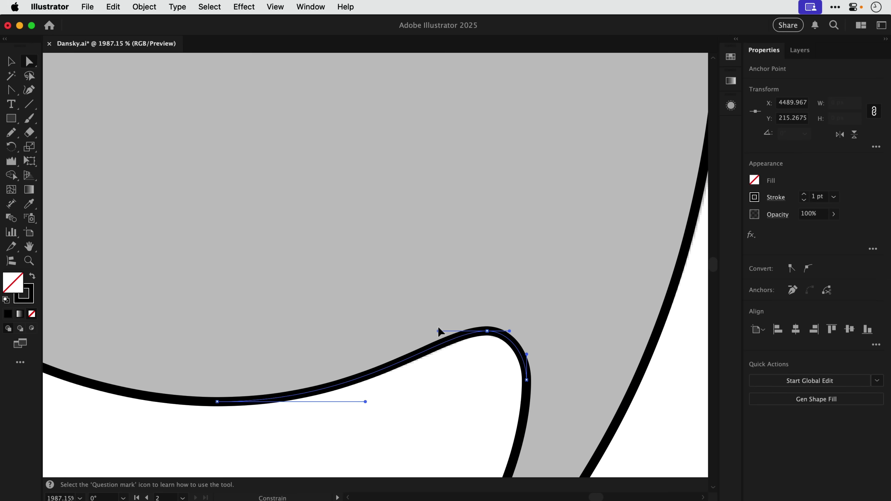
key("super+0")
left_click(470, 395, "super")
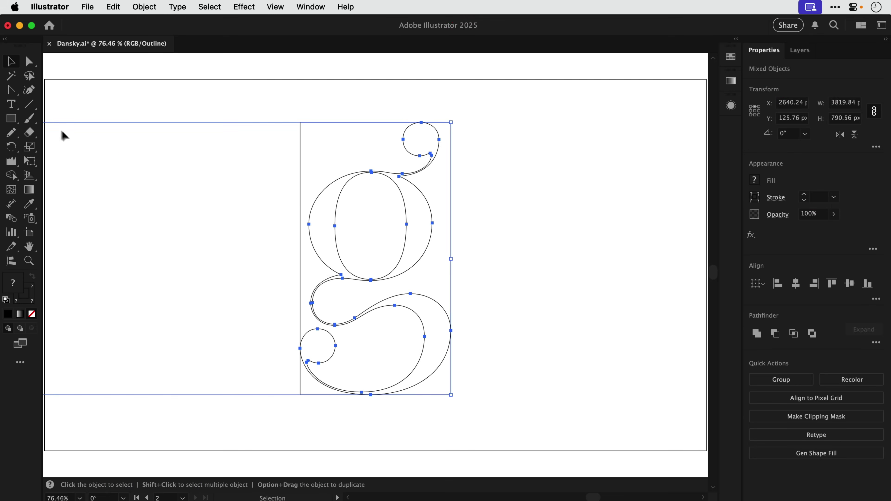
Remove the extra anchor on the g's lower curve with the Delete Anchor Point tool
left_click(14, 93)
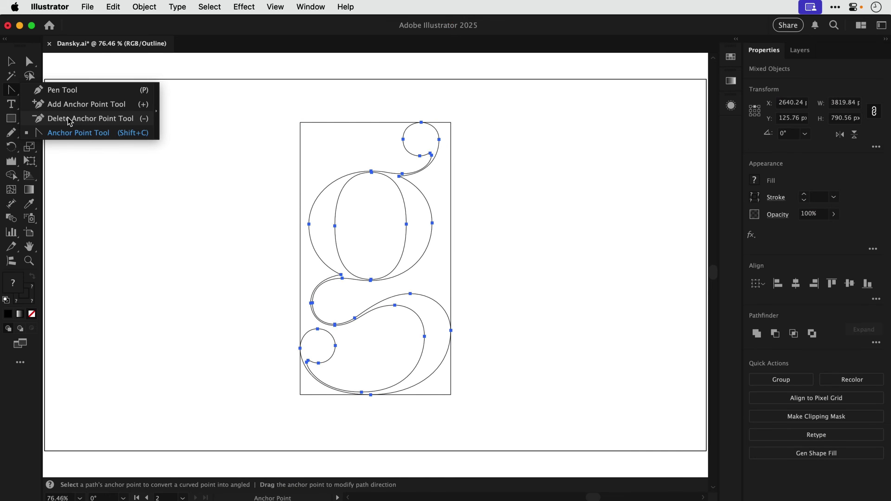
left_click(70, 122)
key("super+equal")
key("super+equal")
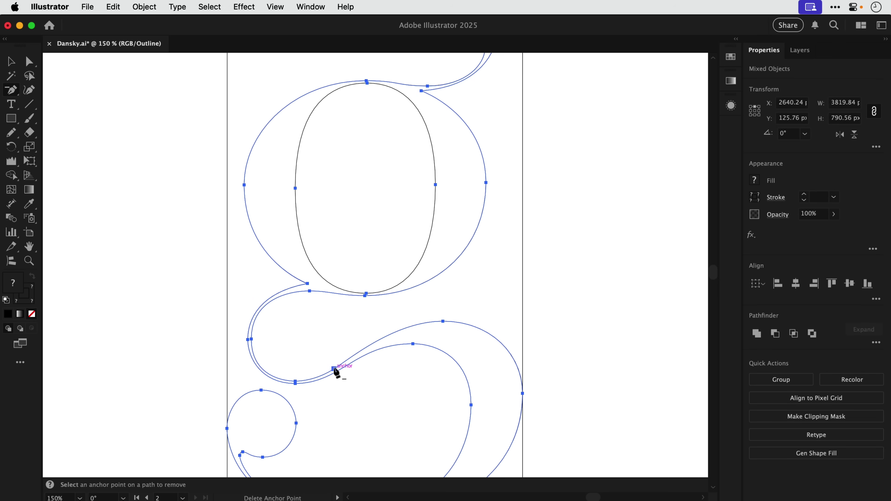
left_click(334, 369)
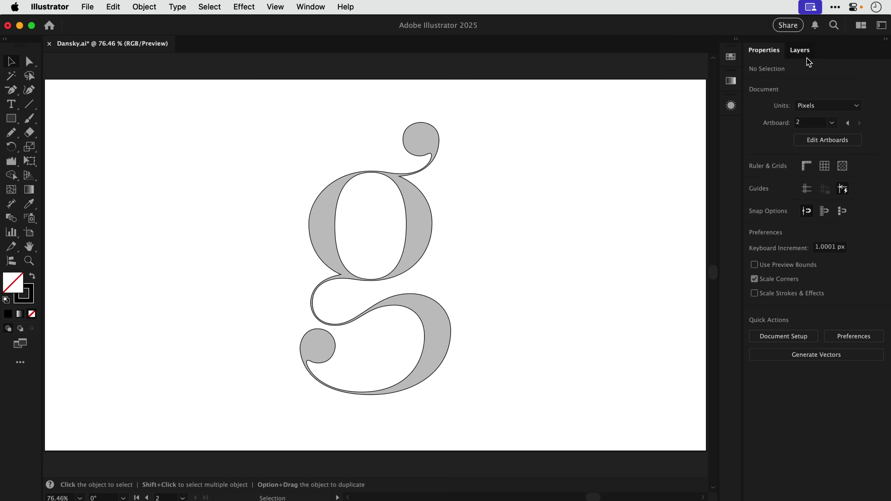
Hide the reference layer, fill the g solid black, and cut out the counter with Minus Front
left_click(806, 58)
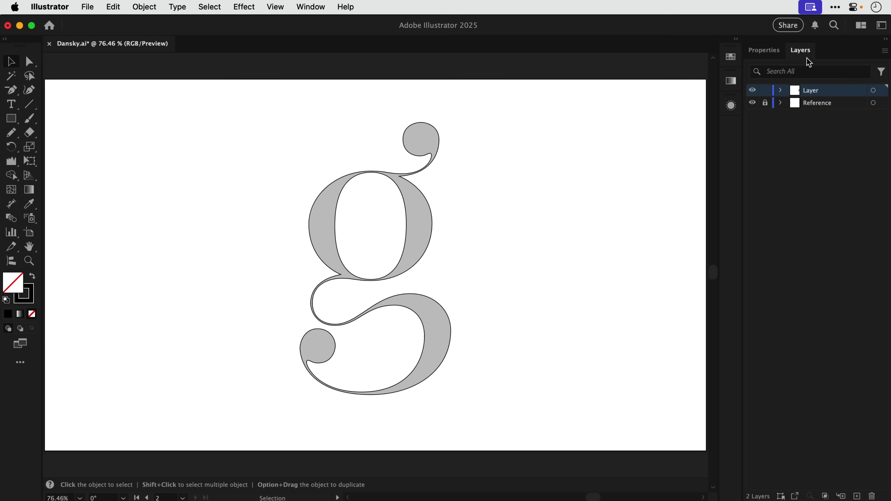
left_click(753, 103)
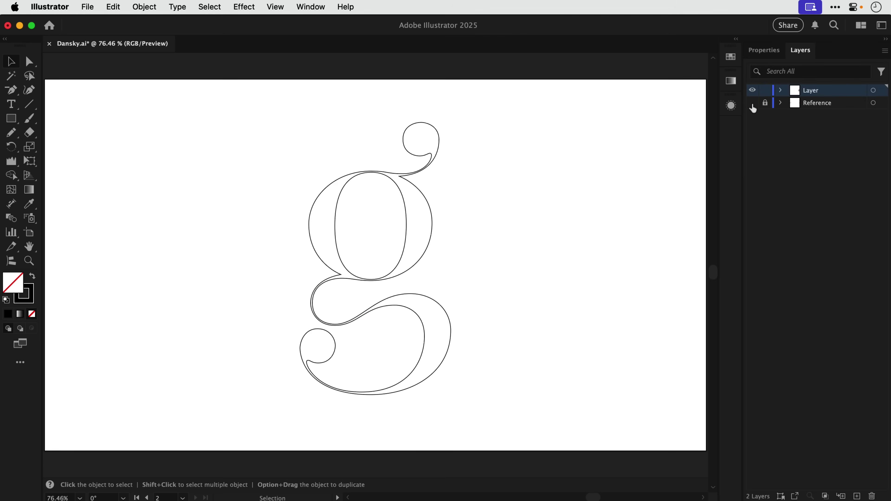
left_click_drag(426, 387, 477, 429)
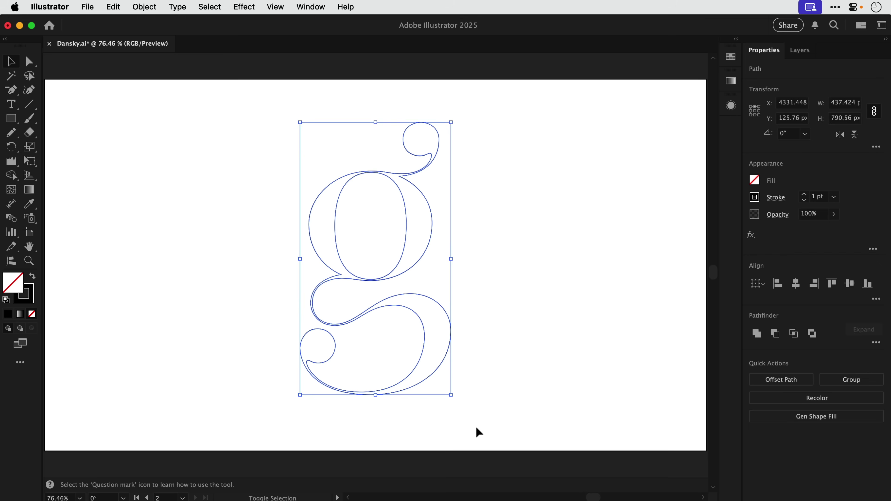
key("shift+x")
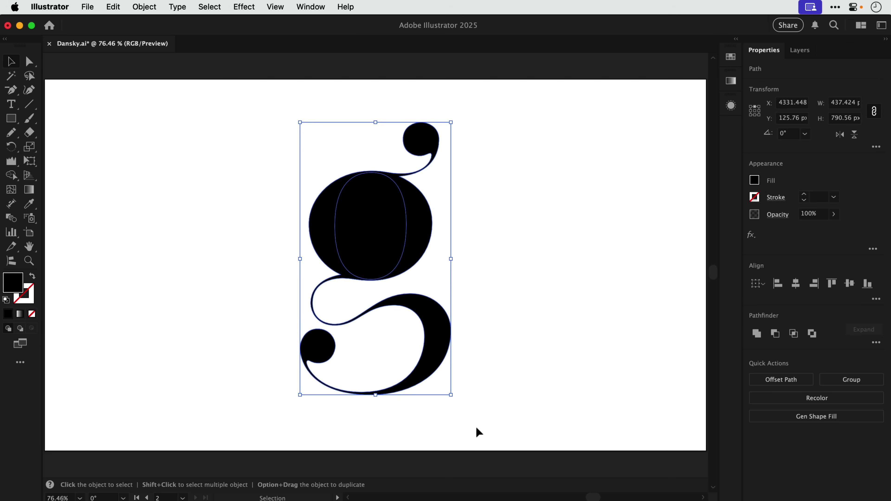
left_click(775, 334)
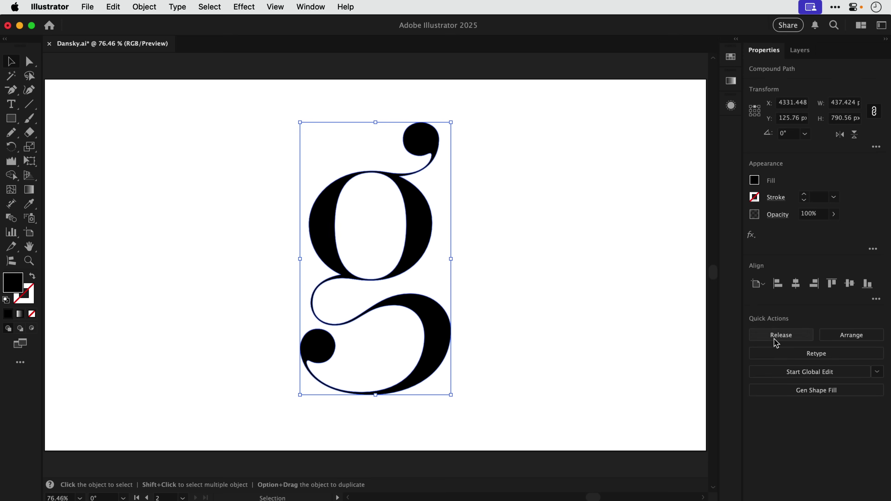
left_click(574, 260)
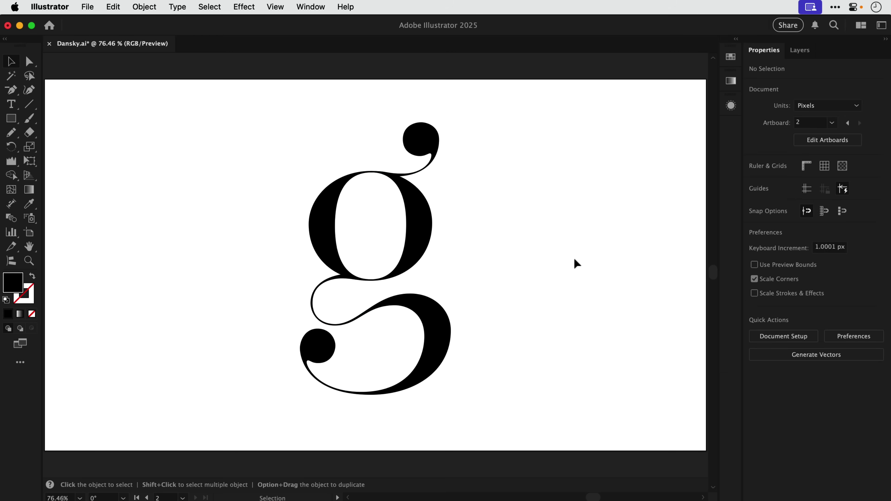